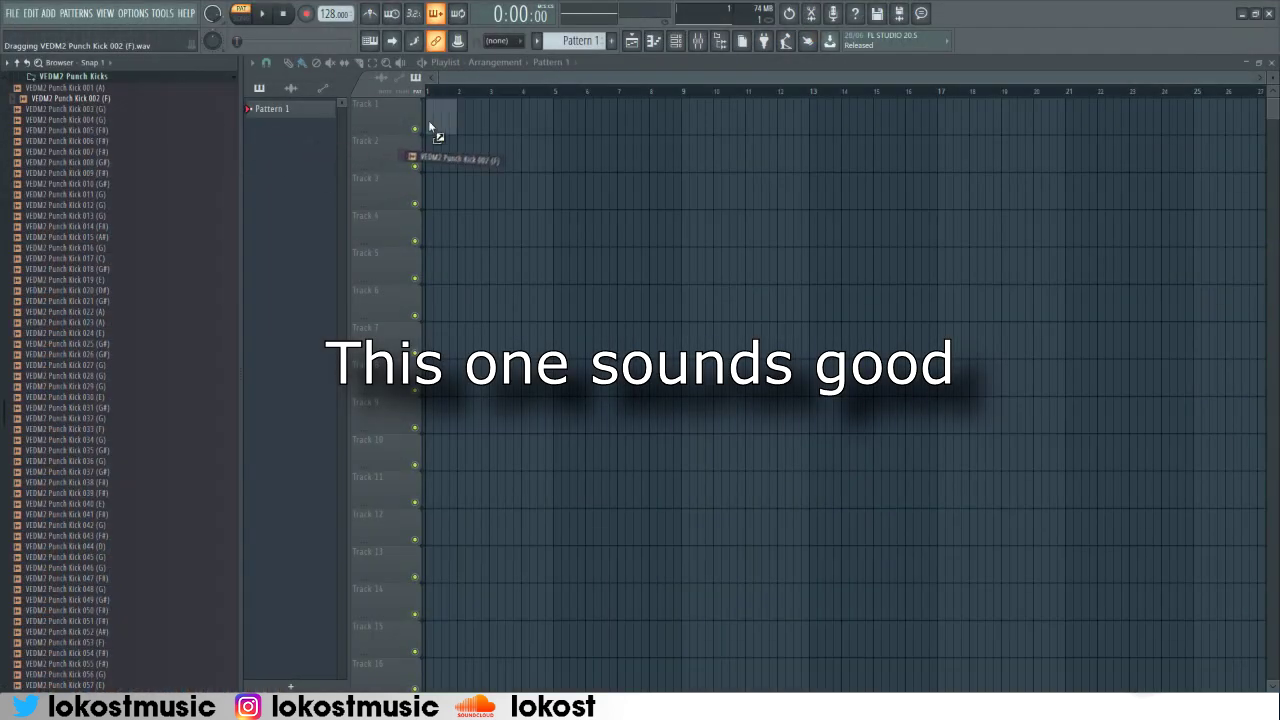
Place the VEDM2 Punch Kick 002 (F) sample at the start of Track 1 in the playlist.
left_click_drag(430, 127, 432, 112)
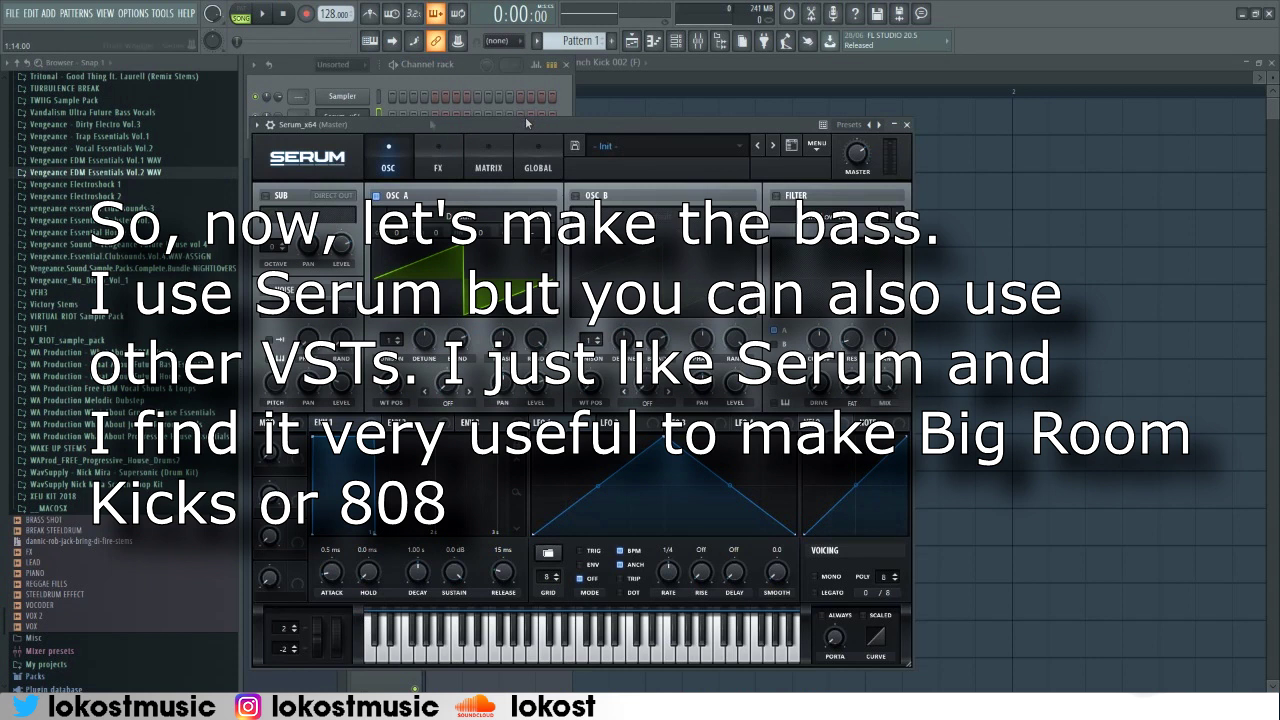
Open Serum's piano roll and put a short note on F2 at the start of bar 1.
left_click_drag(526, 120, 718, 140)
left_click(349, 119)
right_click(349, 119)
left_click(404, 118)
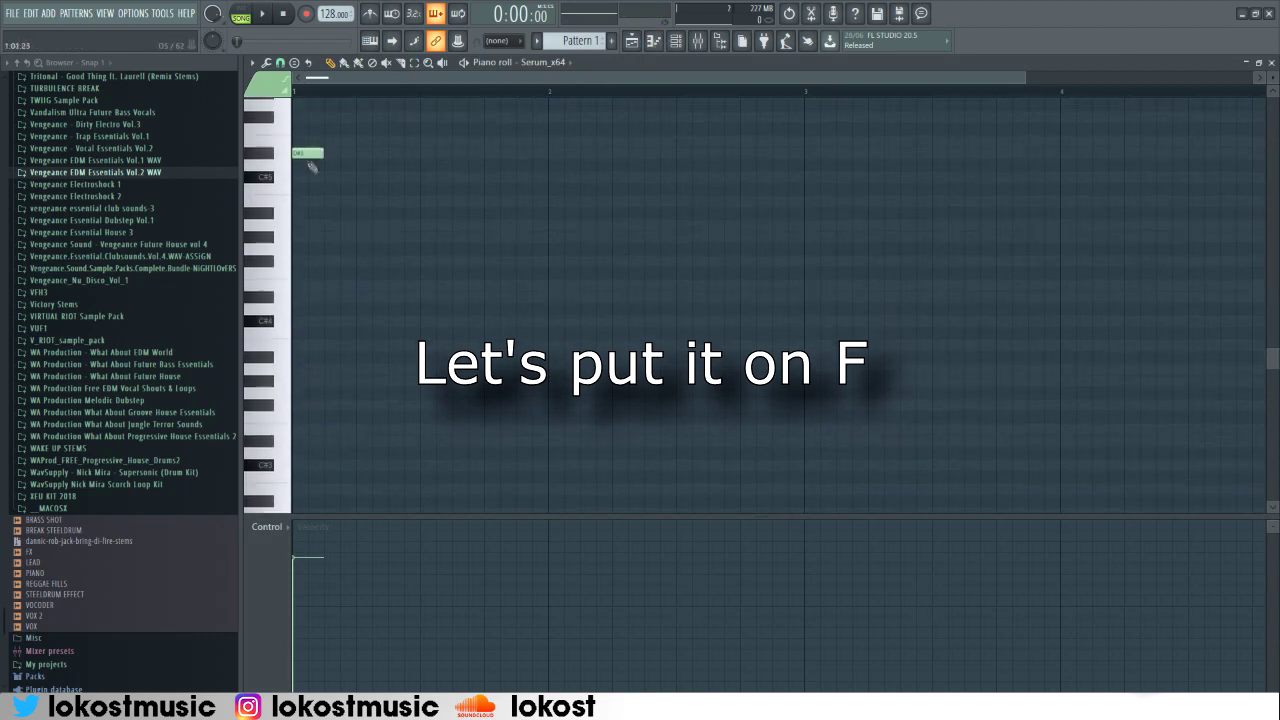
left_click_drag(308, 160, 262, 406)
left_click_drag(258, 480, 246, 508)
scroll(371, 400, "down", 3)
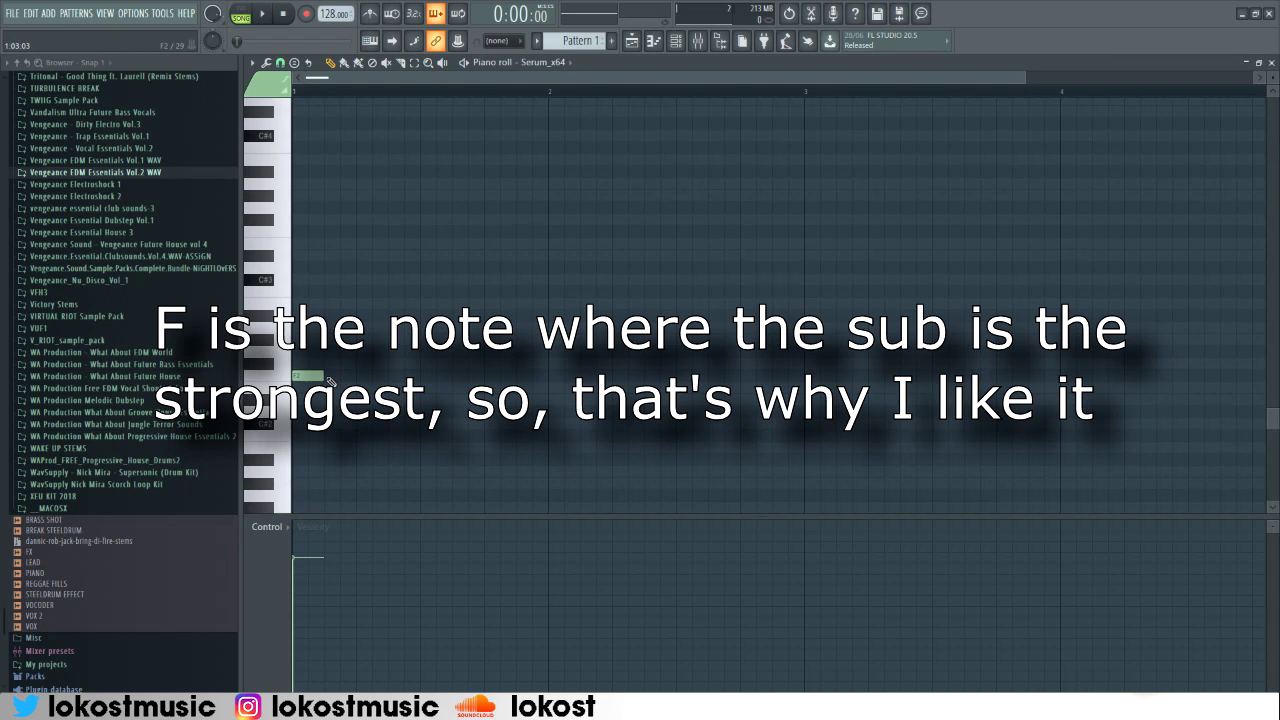
Close the piano roll and place Pattern 1 at the start of Track 2 in the playlist.
left_click(1272, 63)
left_click(655, 205)
right_click(655, 205)
left_click(260, 88)
left_click(527, 163)
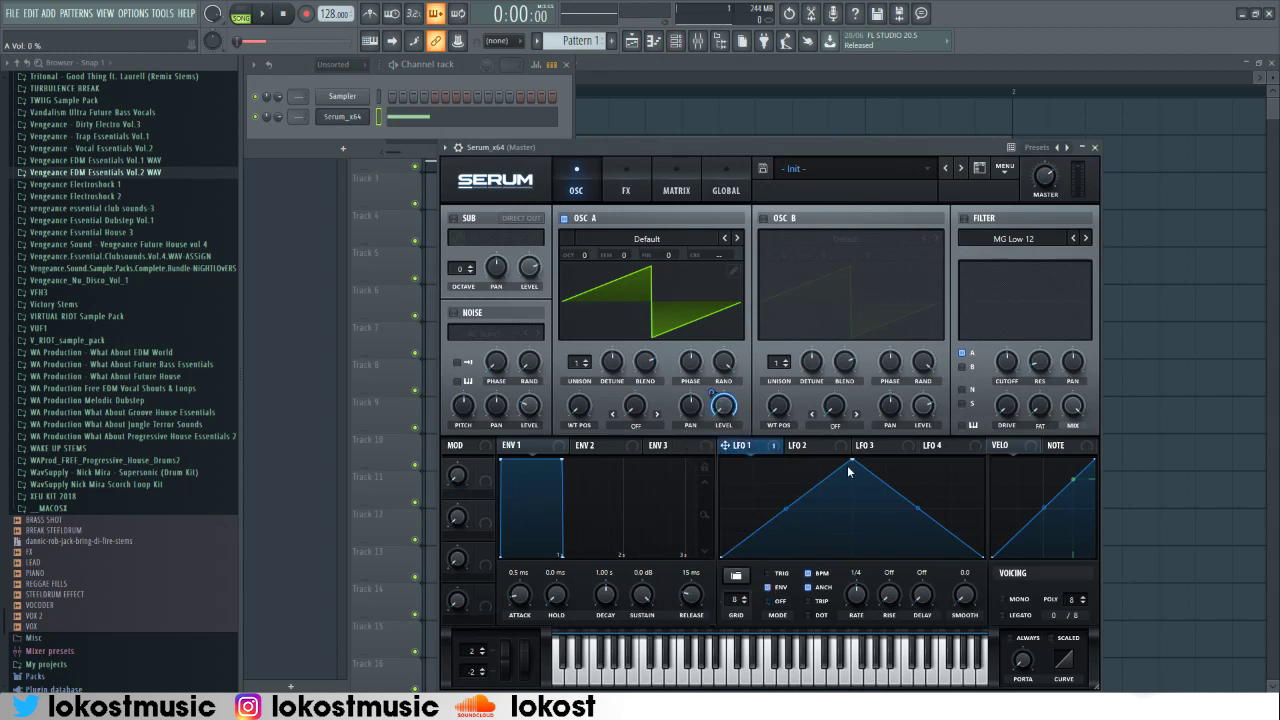
Shape LFO 1 into a quick rise, a long plateau and a rounded fall, and return oscillator A's octave to 0.
left_click_drag(847, 465, 779, 410)
left_click_drag(871, 508, 880, 473)
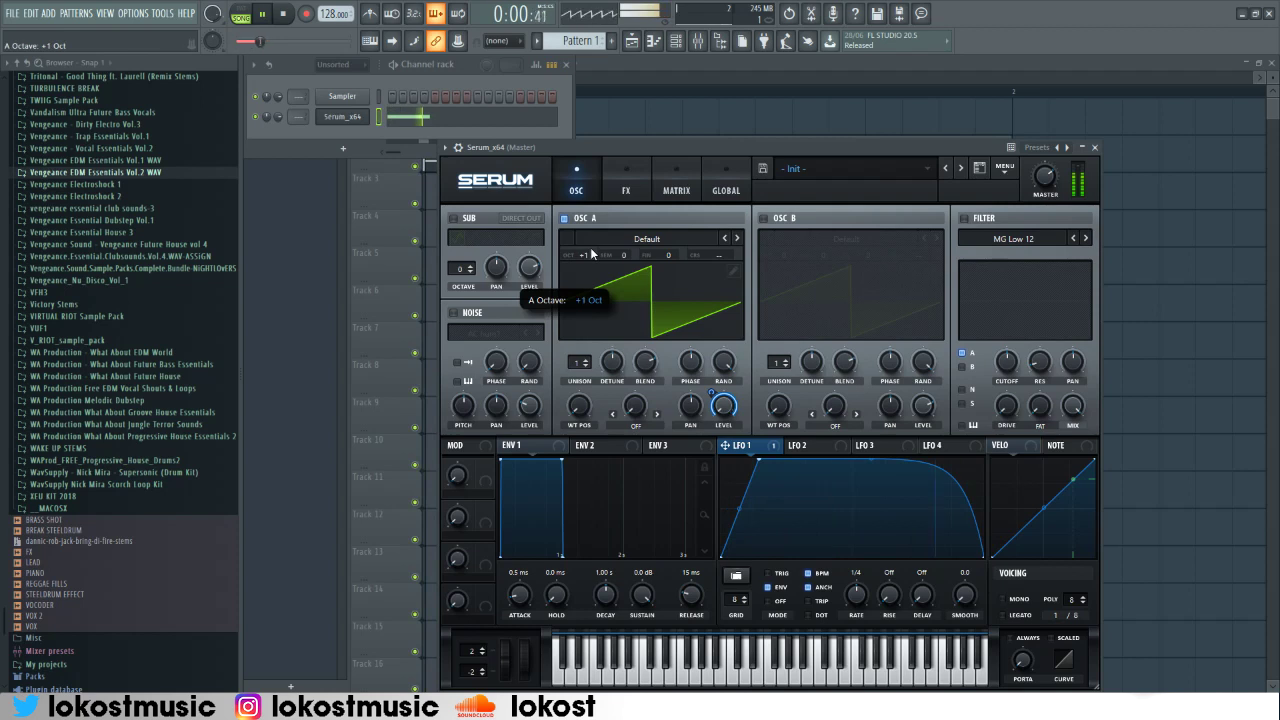
left_click_drag(591, 254, 583, 271)
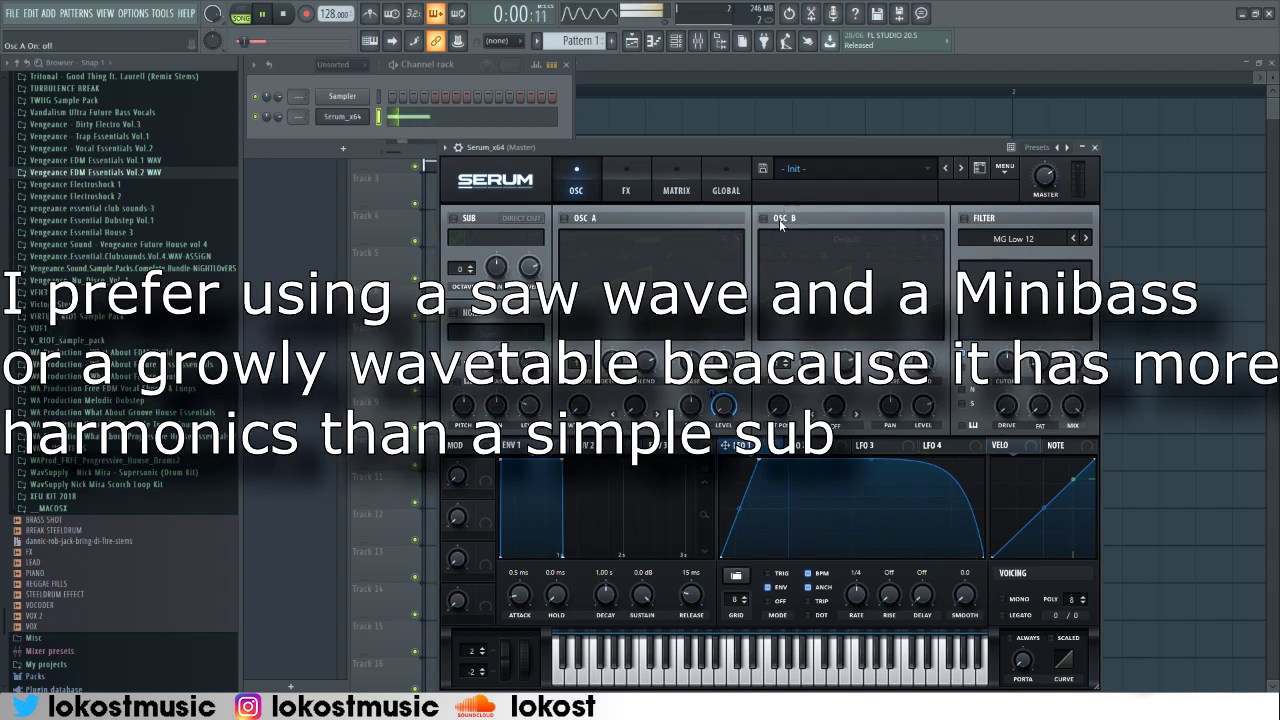
Enable oscillator B with the MiniBass wavetable from the Analog category and turn oscillator A back on.
left_click(764, 218)
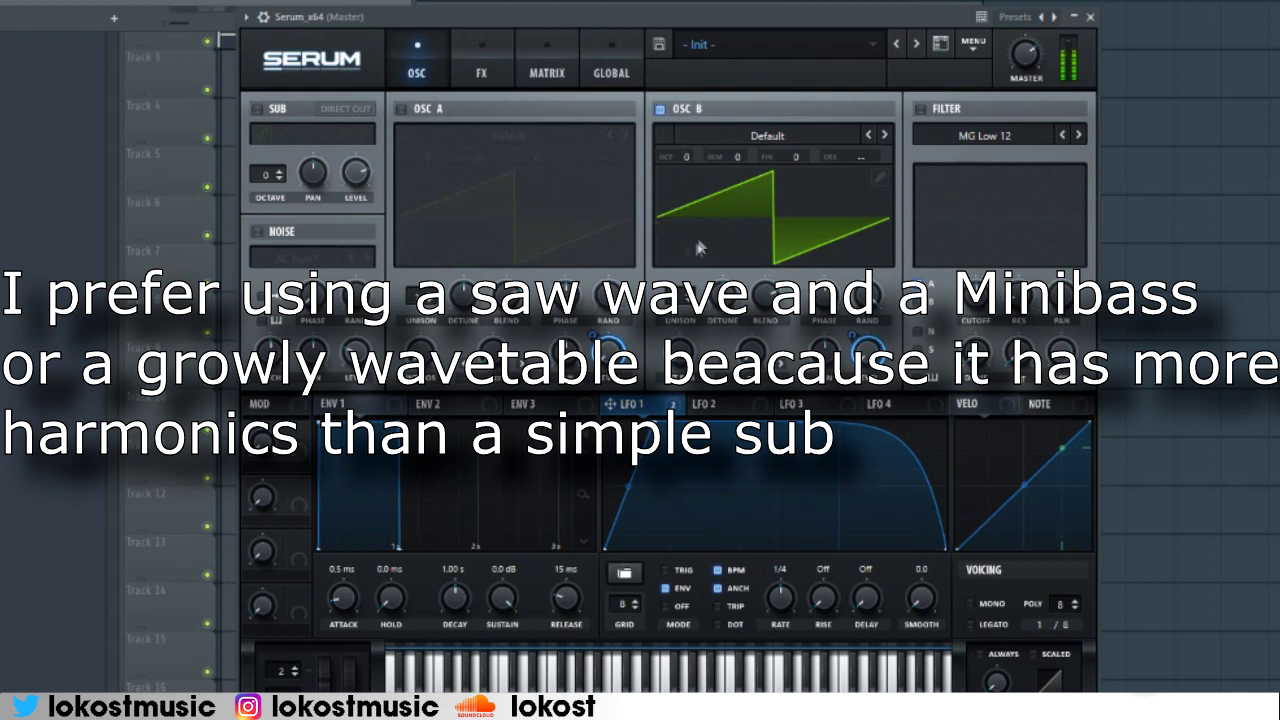
left_click(710, 141)
mouse_move(850, 27)
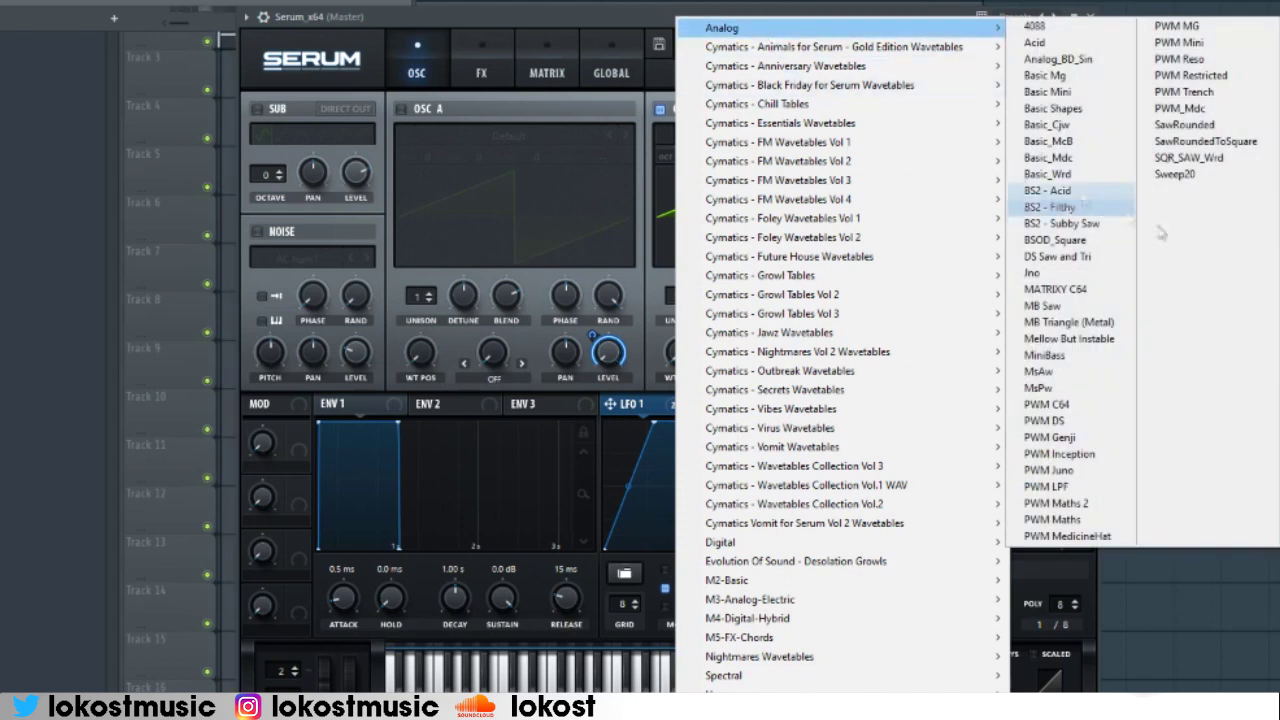
left_click(1050, 355)
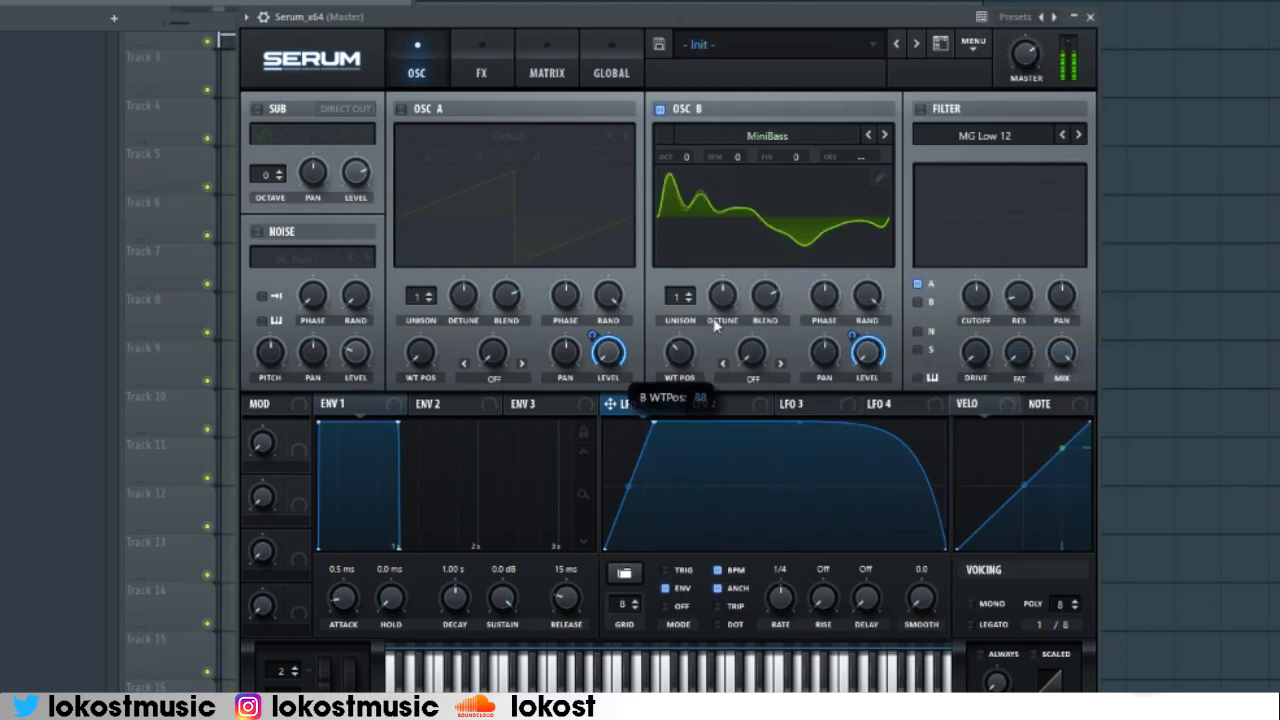
left_click(401, 108)
Enable the MG Low 12 filter for both oscillators and set LFO 1's modulation of the cutoff to 43.
left_click(920, 108)
left_click(920, 303)
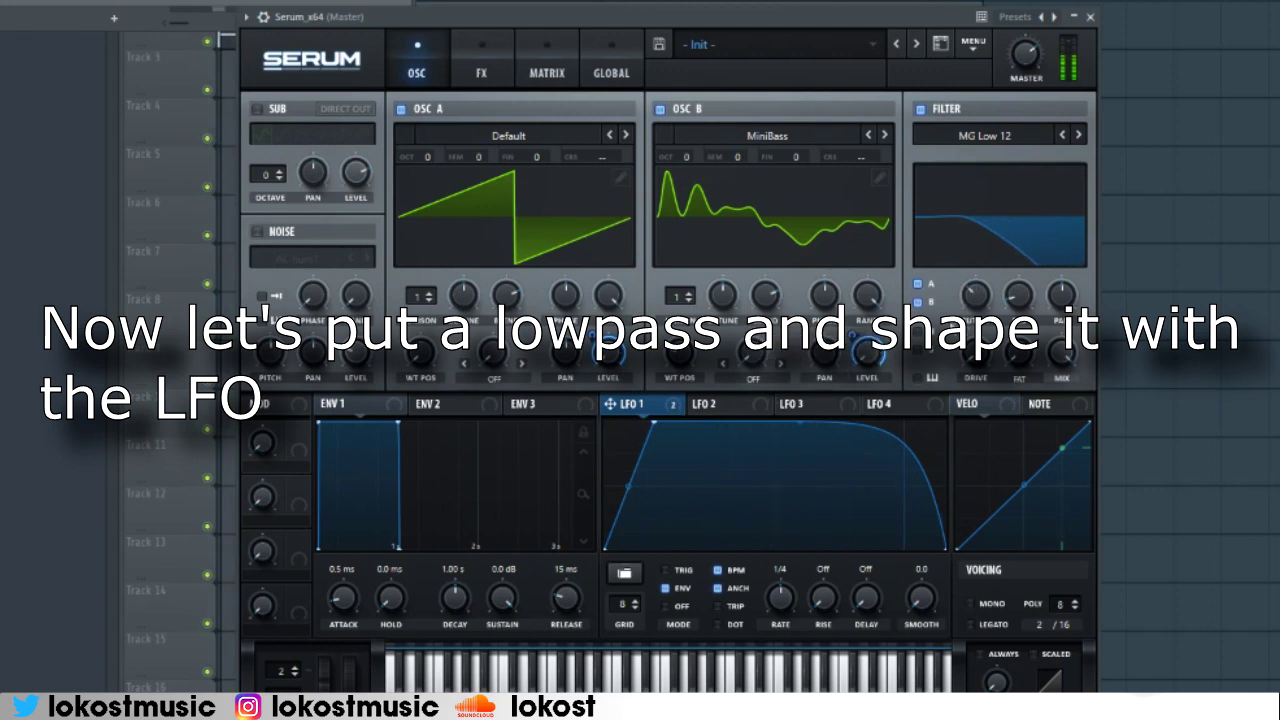
left_click_drag(960, 280, 968, 308)
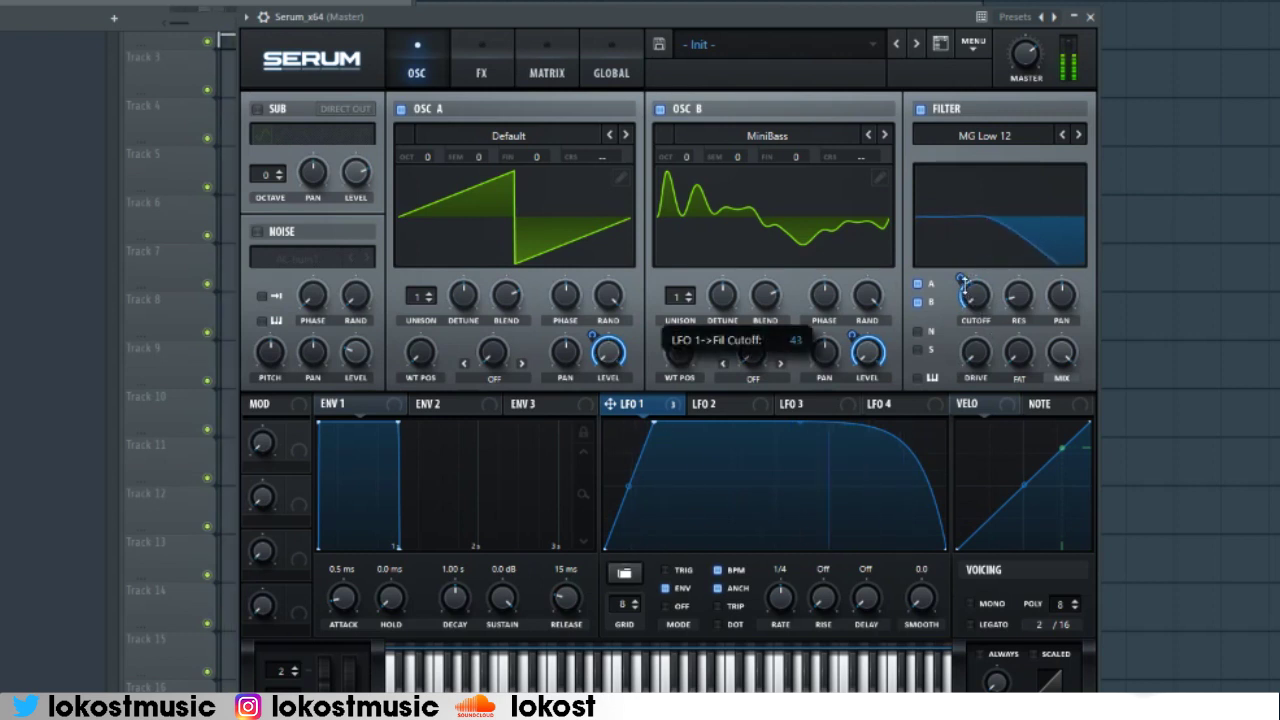
Add a Diode 2 distortion with 13% drive in Serum and move LFO 1's first peak slightly later.
left_click(470, 55)
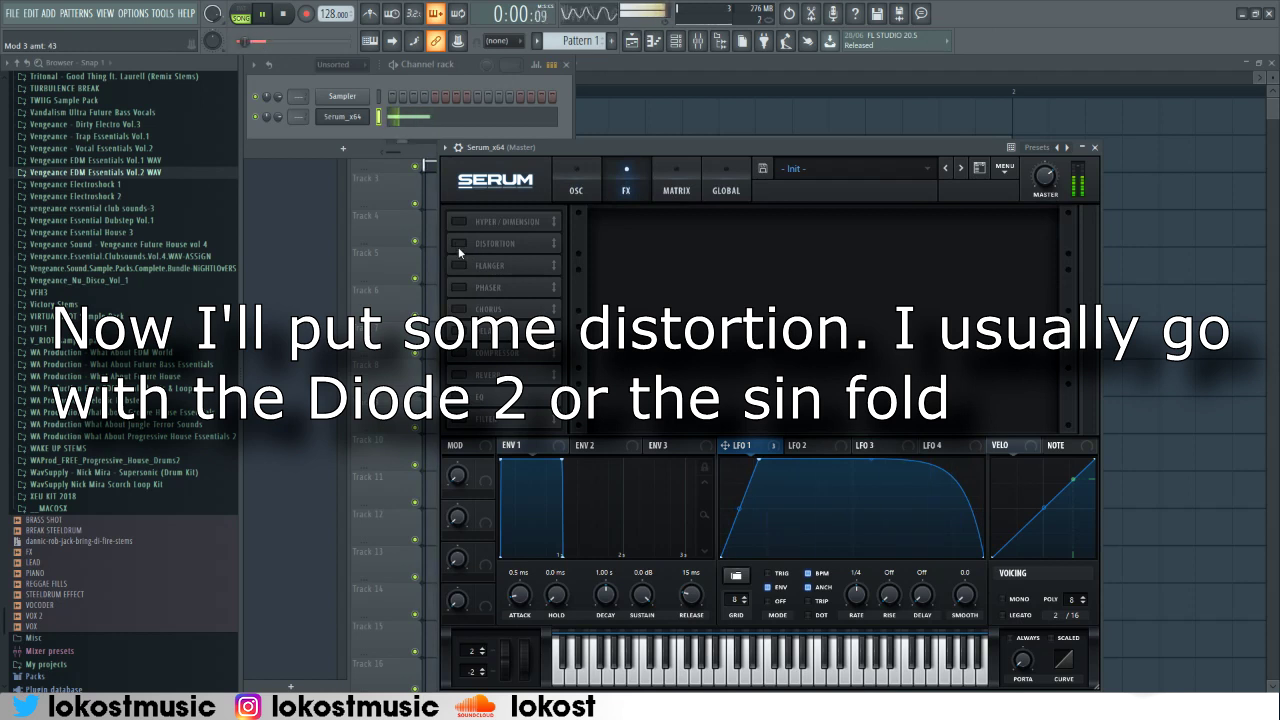
left_click(458, 244)
left_click(684, 236)
left_click(686, 308)
left_click_drag(926, 243, 924, 240)
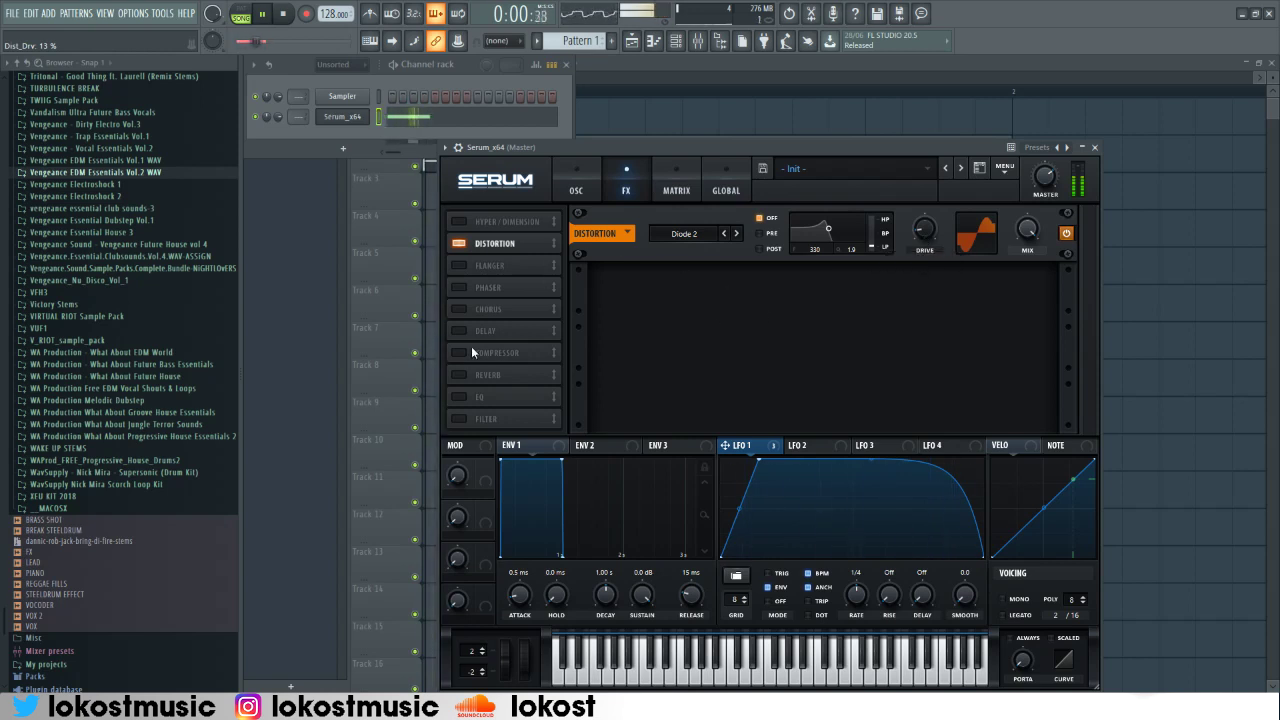
left_click_drag(758, 460, 767, 460)
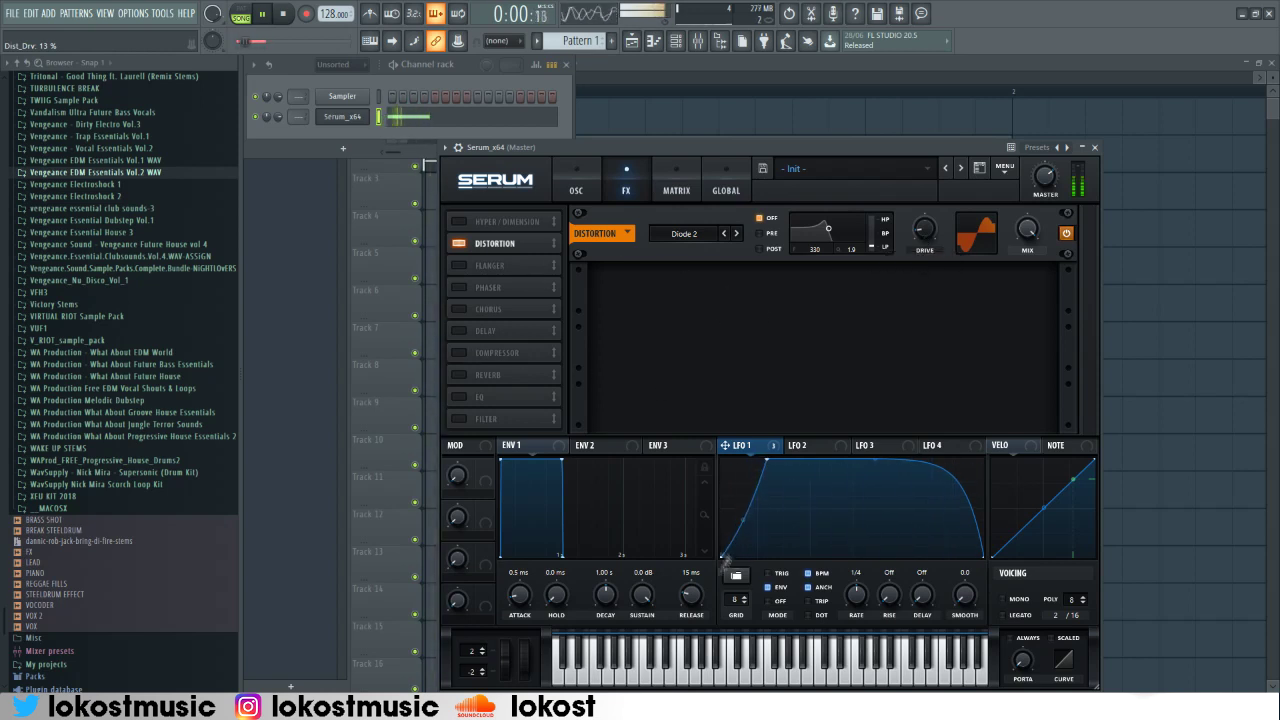
left_click(1095, 148)
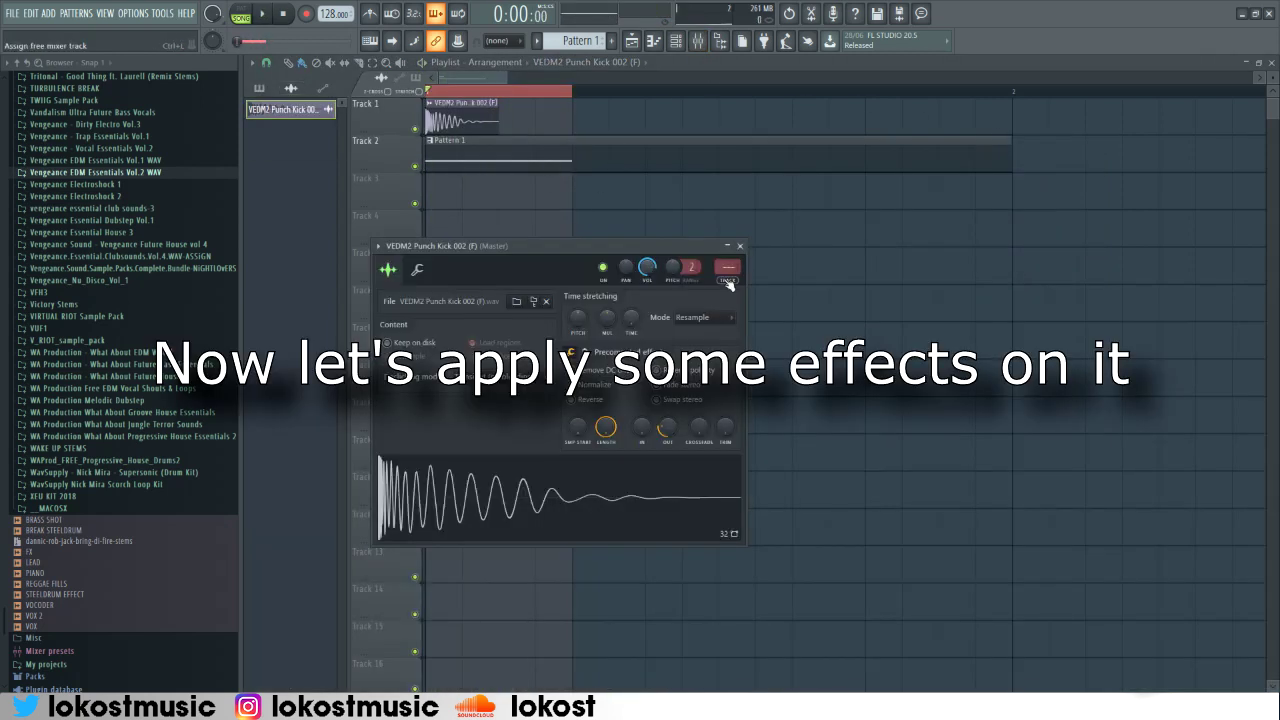
Assign the punch kick sample to a free mixer track and close its channel settings.
left_click(729, 283)
left_click(740, 246)
left_click(698, 41)
Show the unsorted channels, route the Serum channel to mixer track 2 and start playback.
left_click(676, 41)
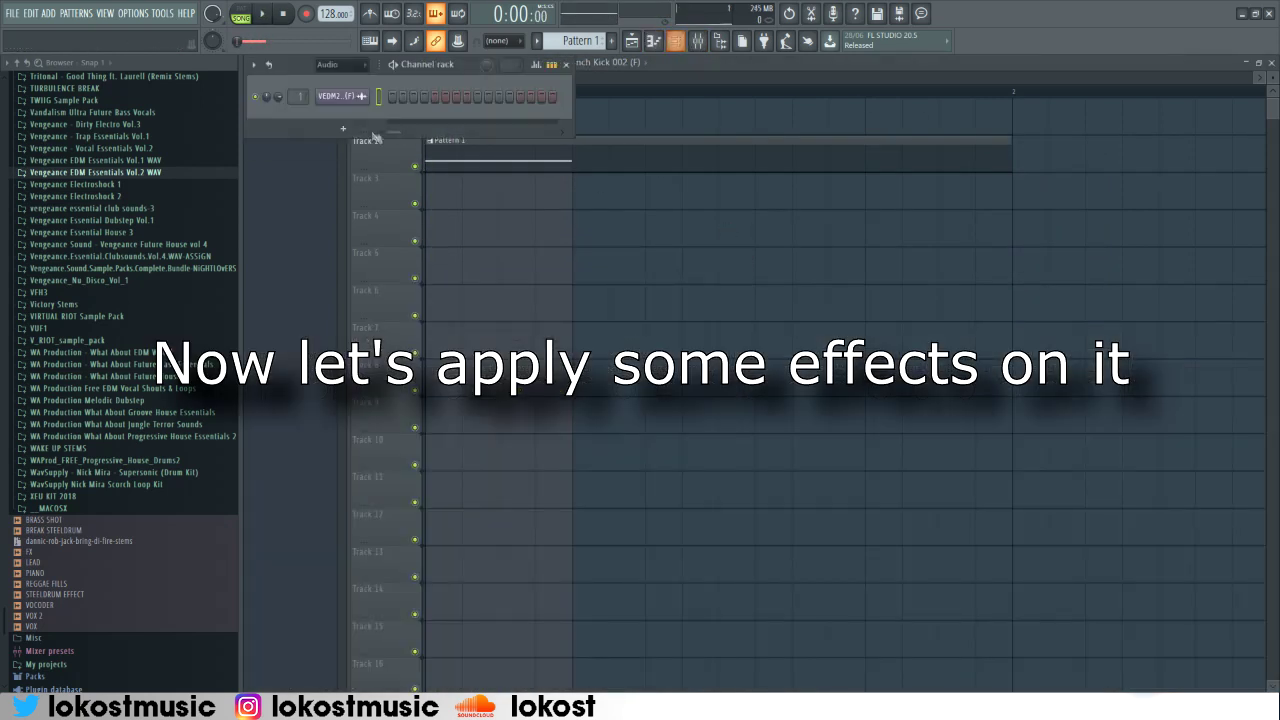
left_click(333, 109)
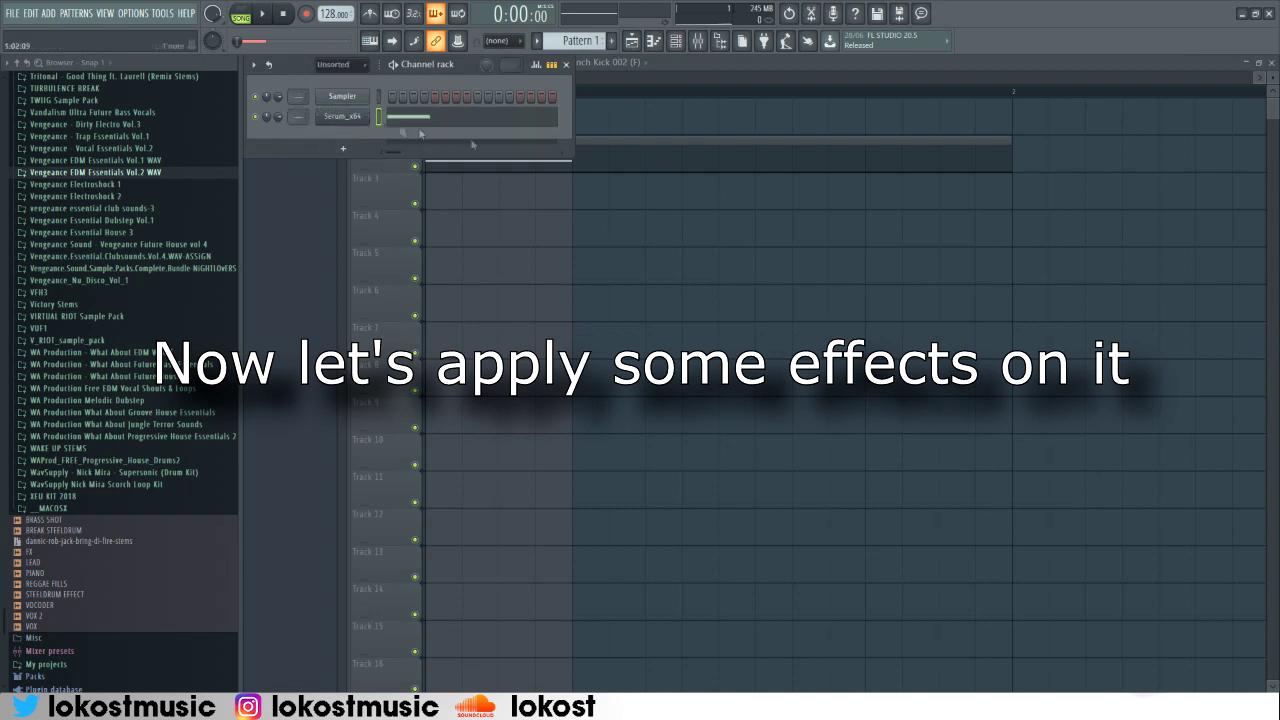
left_click(700, 41)
right_click(423, 353)
mouse_move(480, 458)
left_click(612, 460)
key("space")
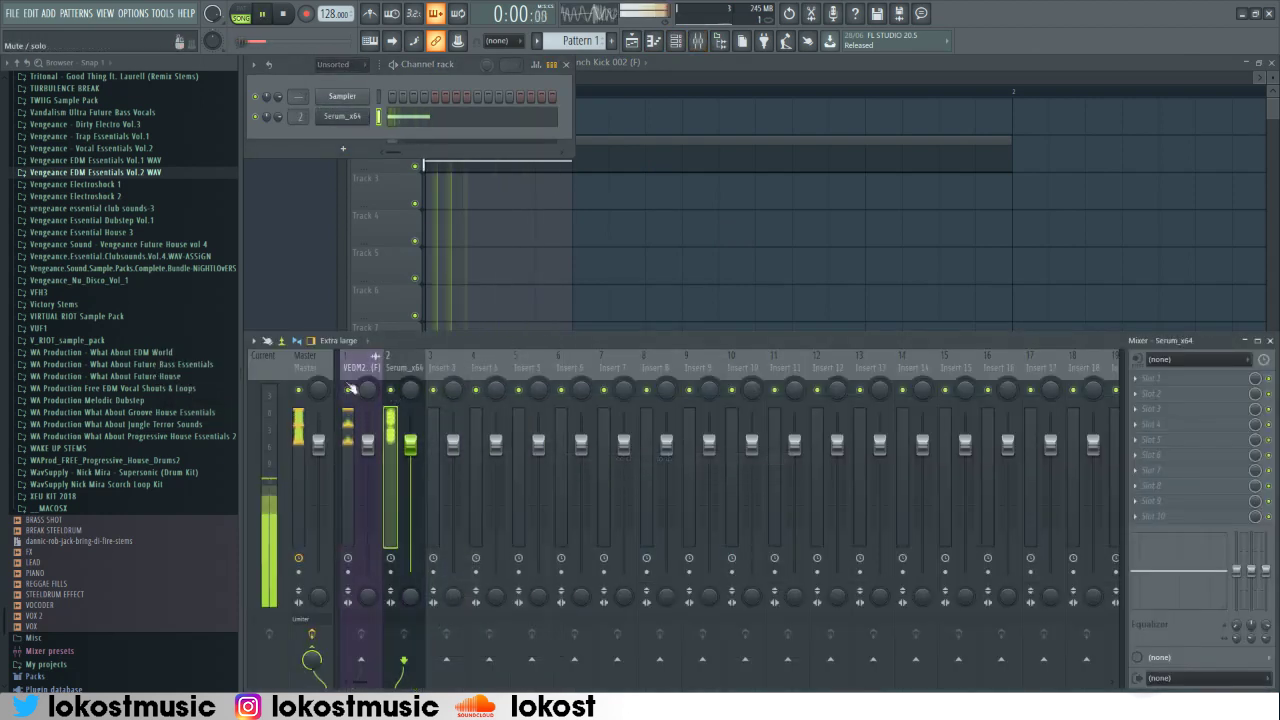
Load CamelCrusher in the first effect slot of Serum's mixer track, choose a preset and set its Mech distortion to 4%.
left_click(1150, 378)
left_click(835, 122)
left_click(409, 323)
left_click(428, 360)
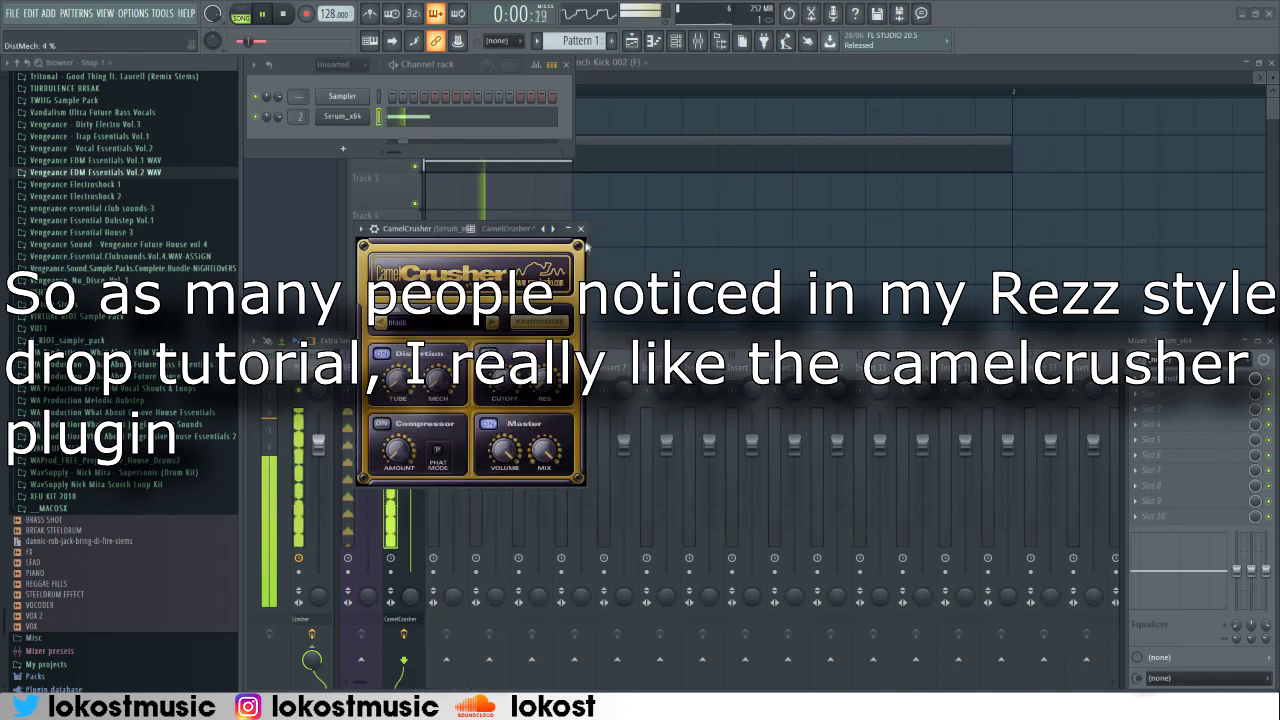
left_click(580, 229)
Add FabFilter Saturn in the second effect slot and, with the low band soloed, lower its crossover and raise its drive.
left_click(1150, 393)
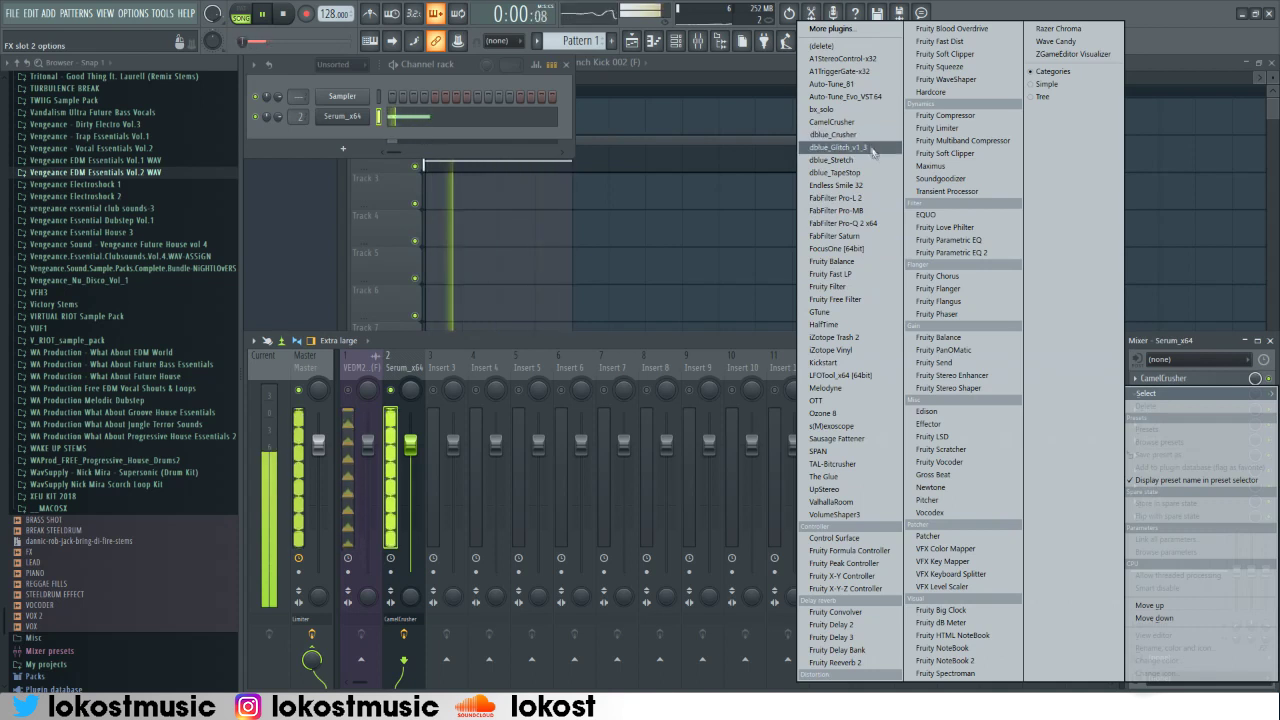
left_click(840, 236)
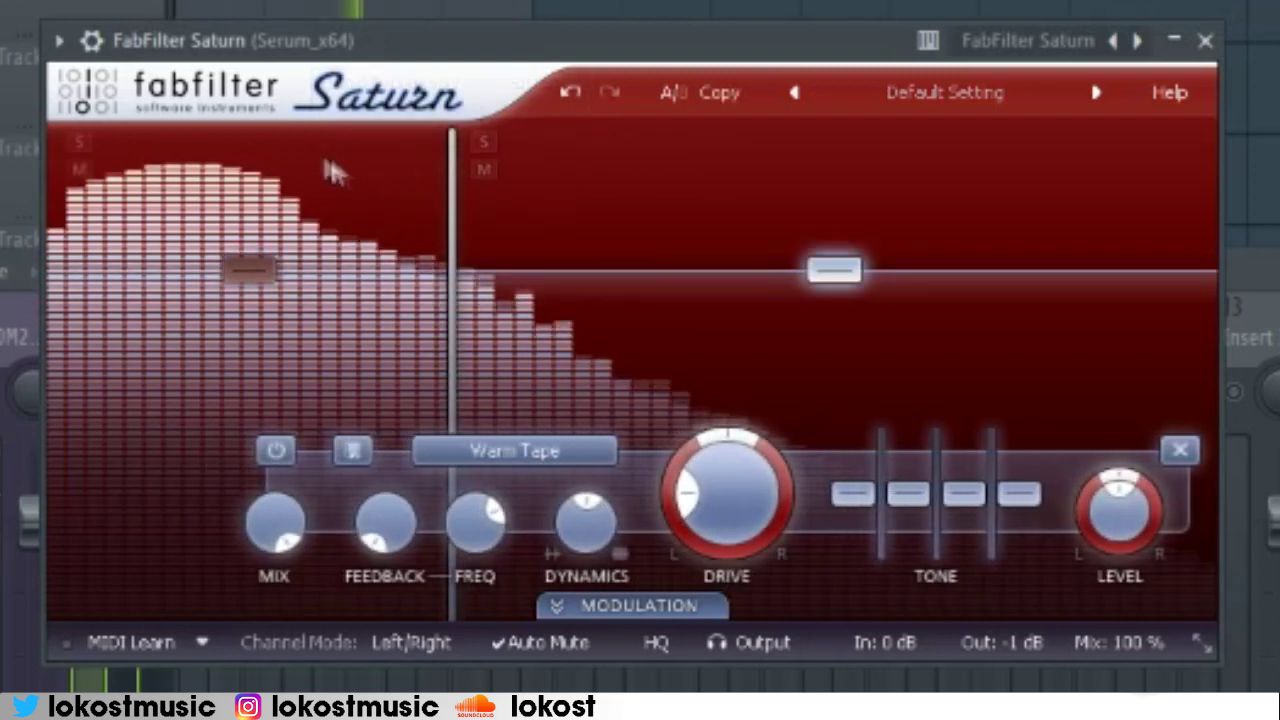
left_click(79, 141)
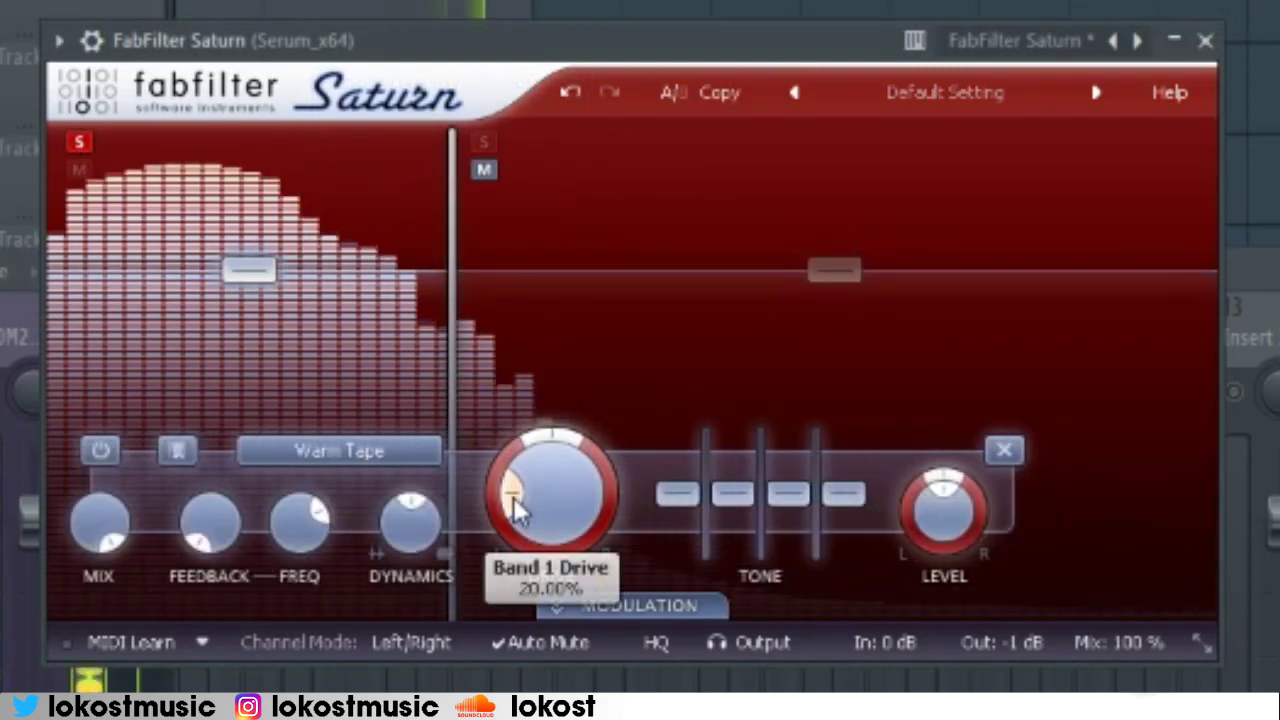
left_click_drag(457, 360, 398, 360)
left_click_drag(508, 491, 533, 480)
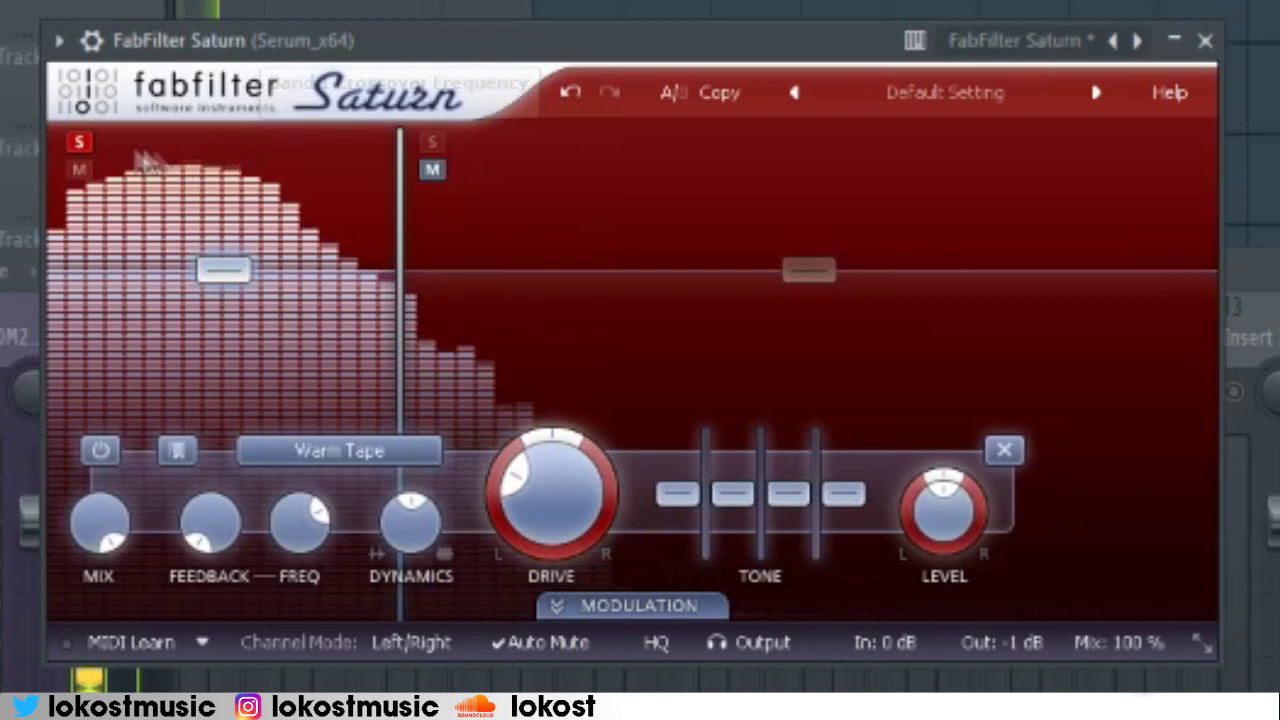
Split off a middle band in Saturn, narrow it and raise its drive while soloed, and set its level to +1.48 dB.
left_click(598, 145)
left_click(433, 142)
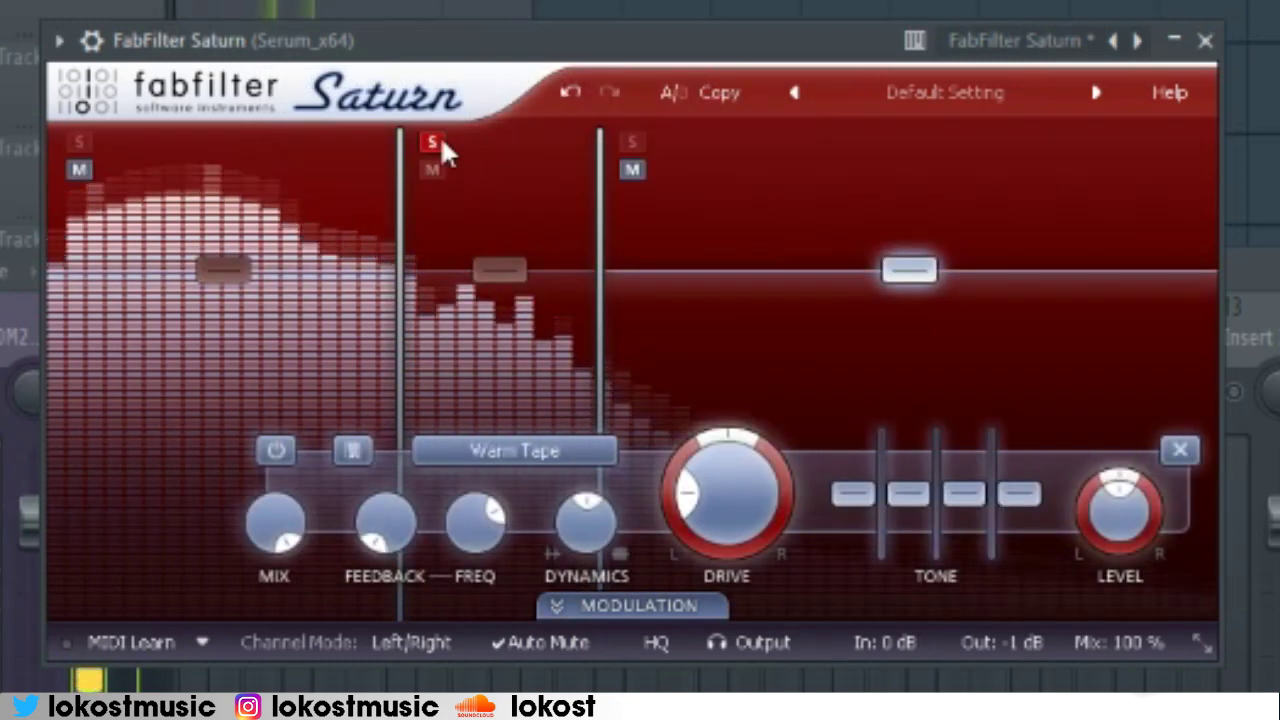
left_click_drag(603, 298, 587, 298)
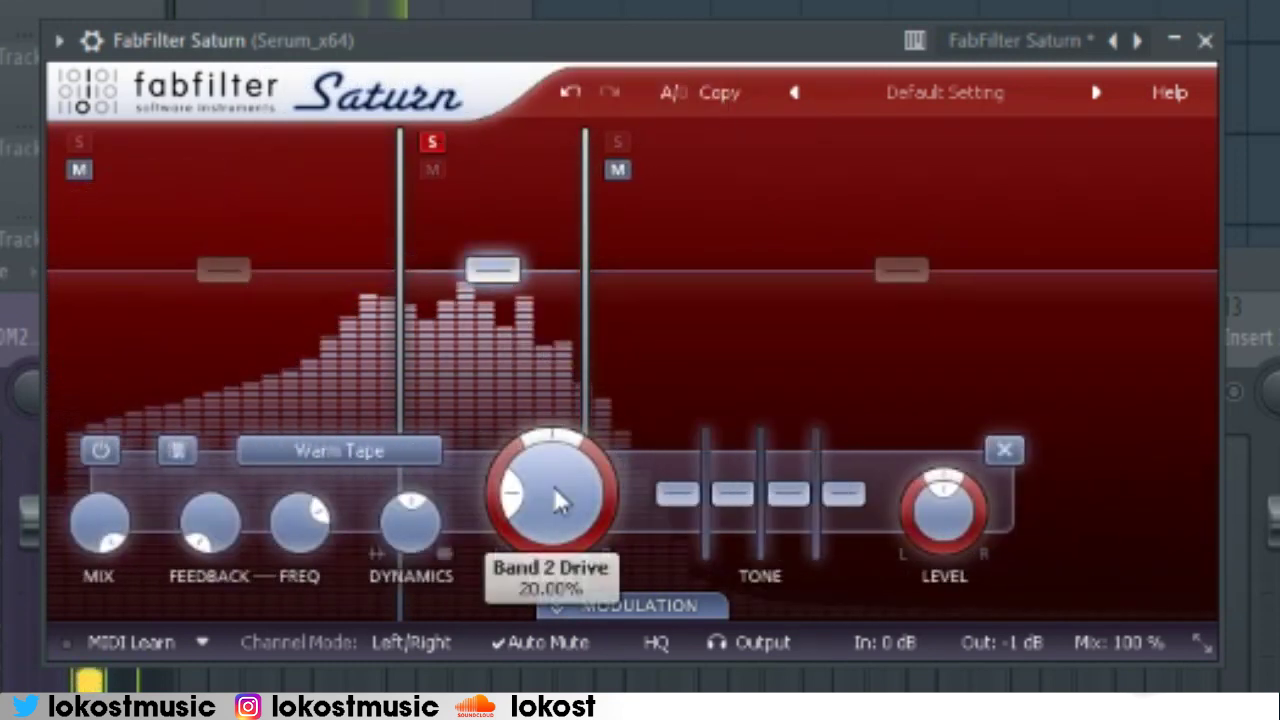
left_click_drag(560, 494, 580, 414)
scroll(503, 280, "up", 3)
scroll(503, 278, "down", 2)
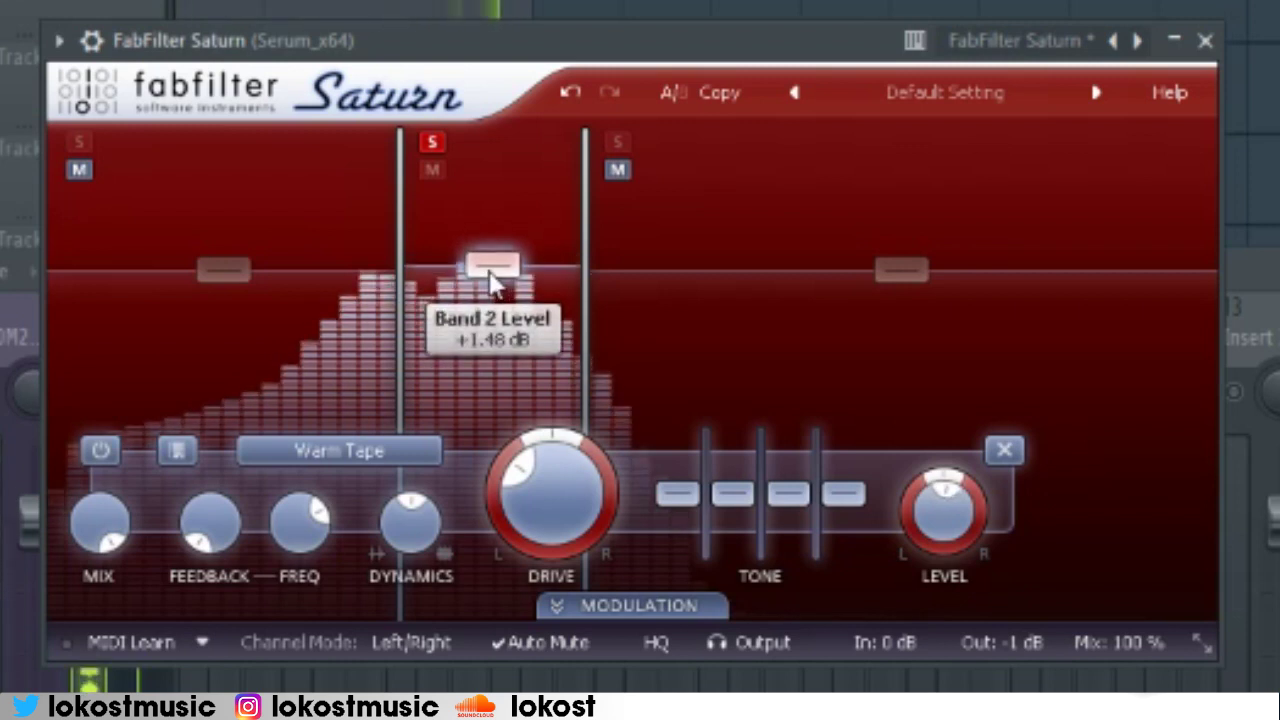
left_click(432, 142)
left_click(1205, 41)
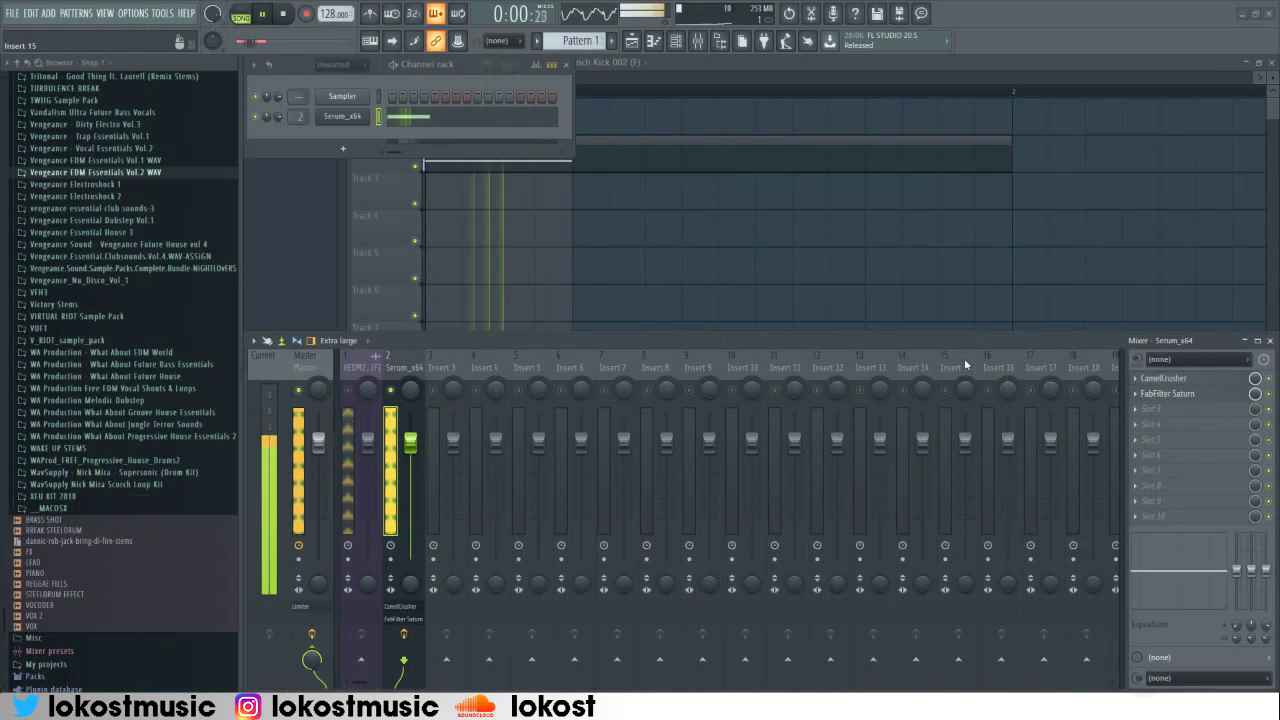
left_click(1152, 409)
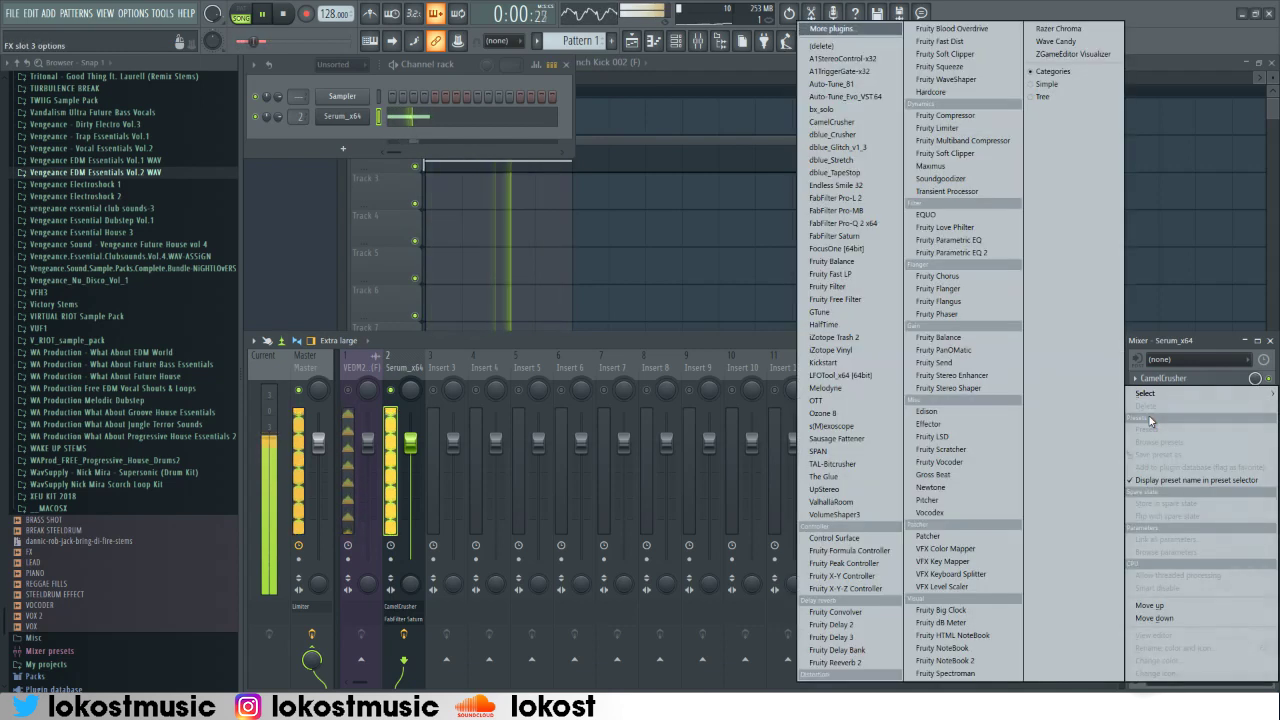
left_click(735, 338)
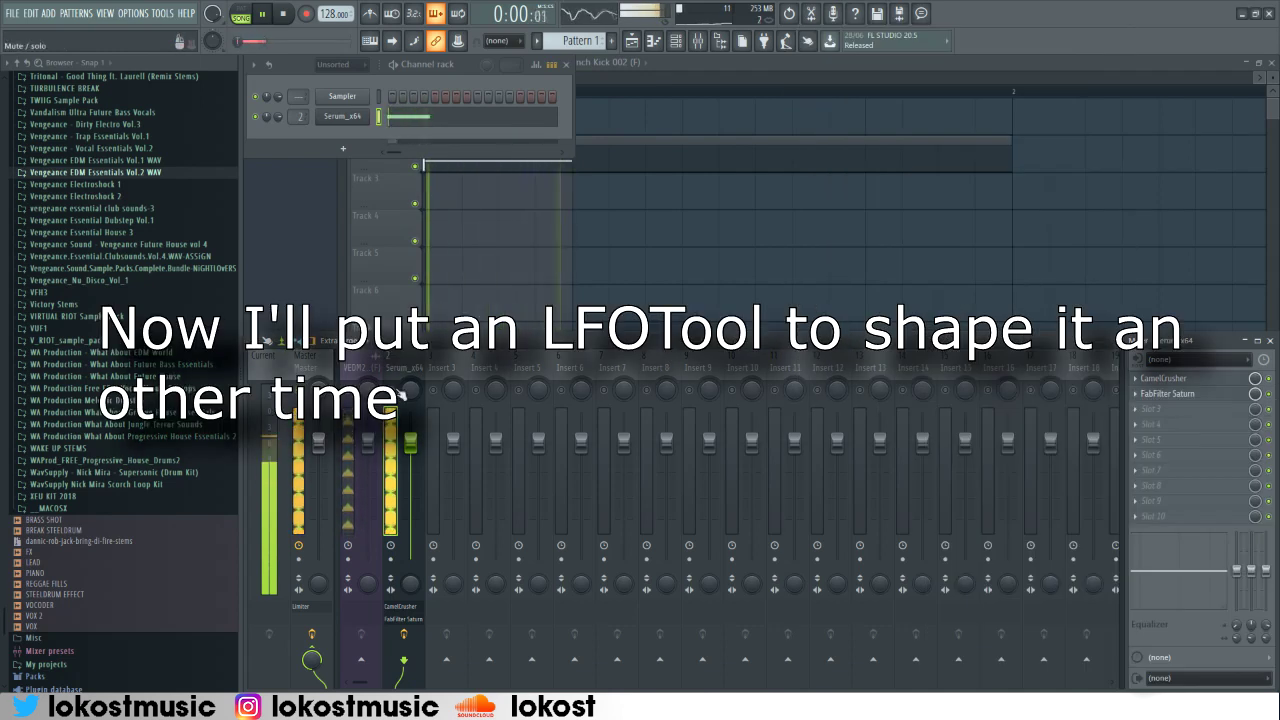
right_click(392, 390)
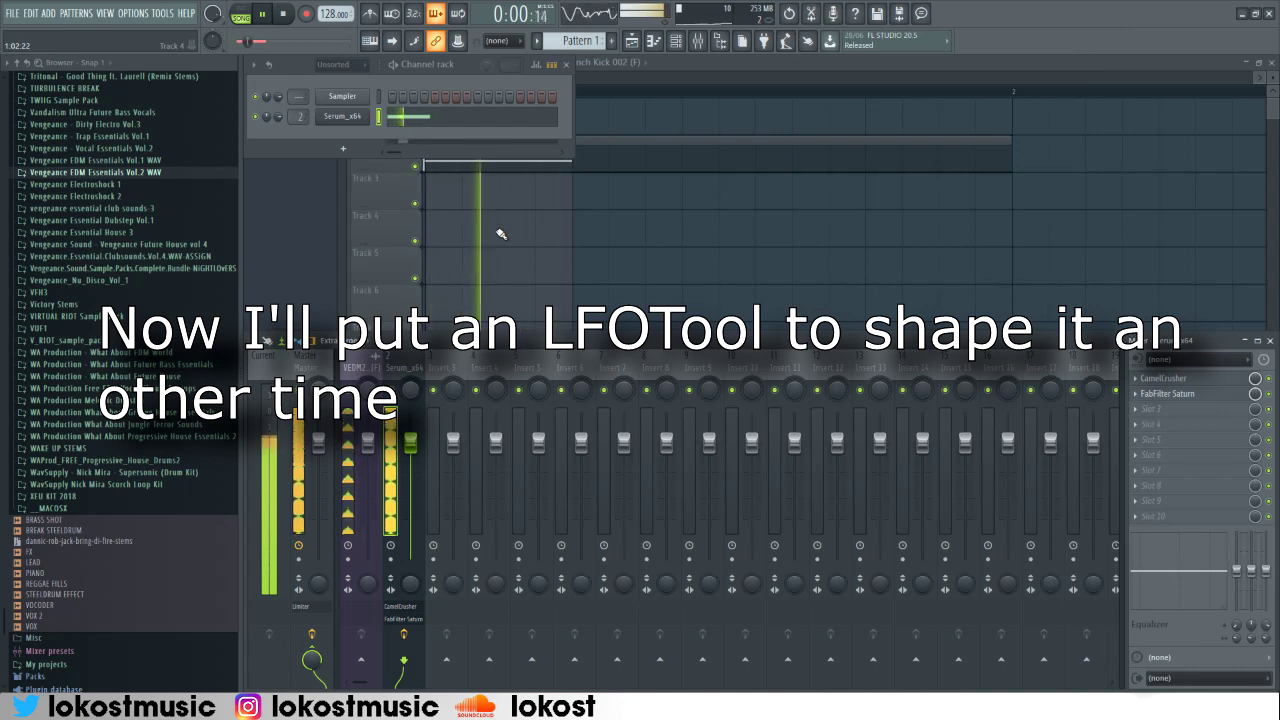
Load LFOTool in the seventh effect slot of Serum's mixer track and set its rate to 1/4.
left_click(1152, 470)
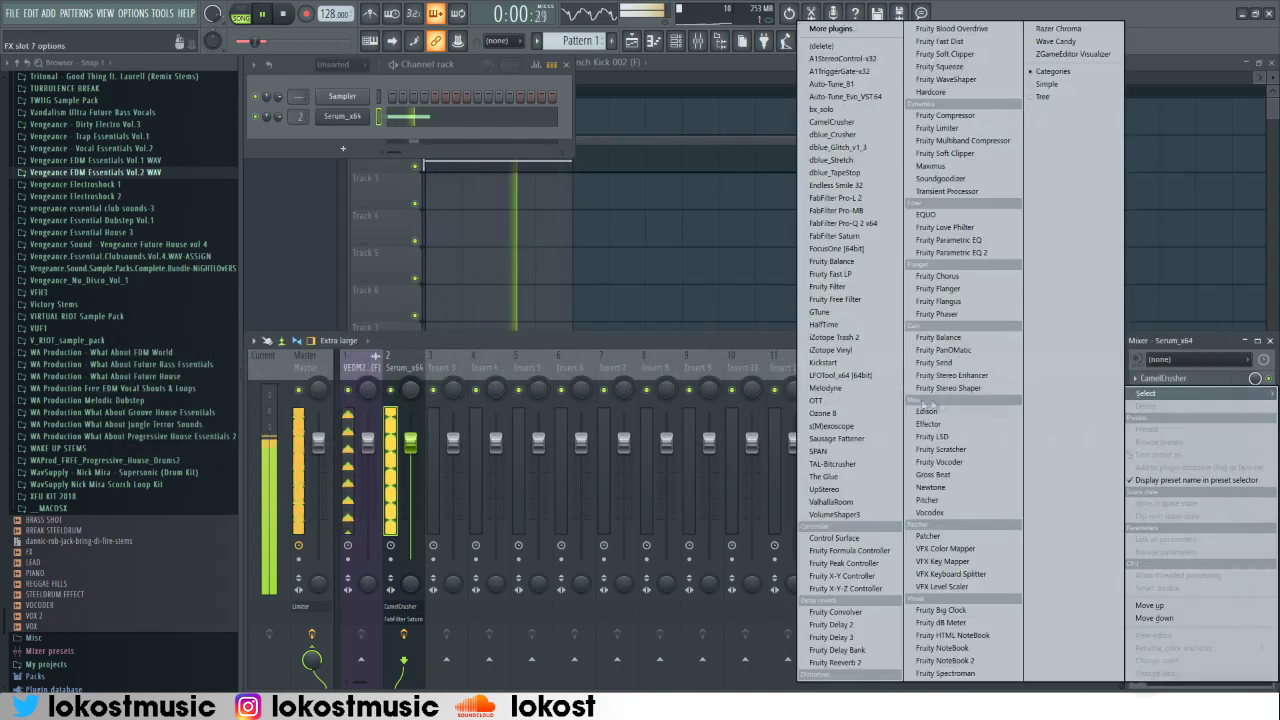
left_click(865, 376)
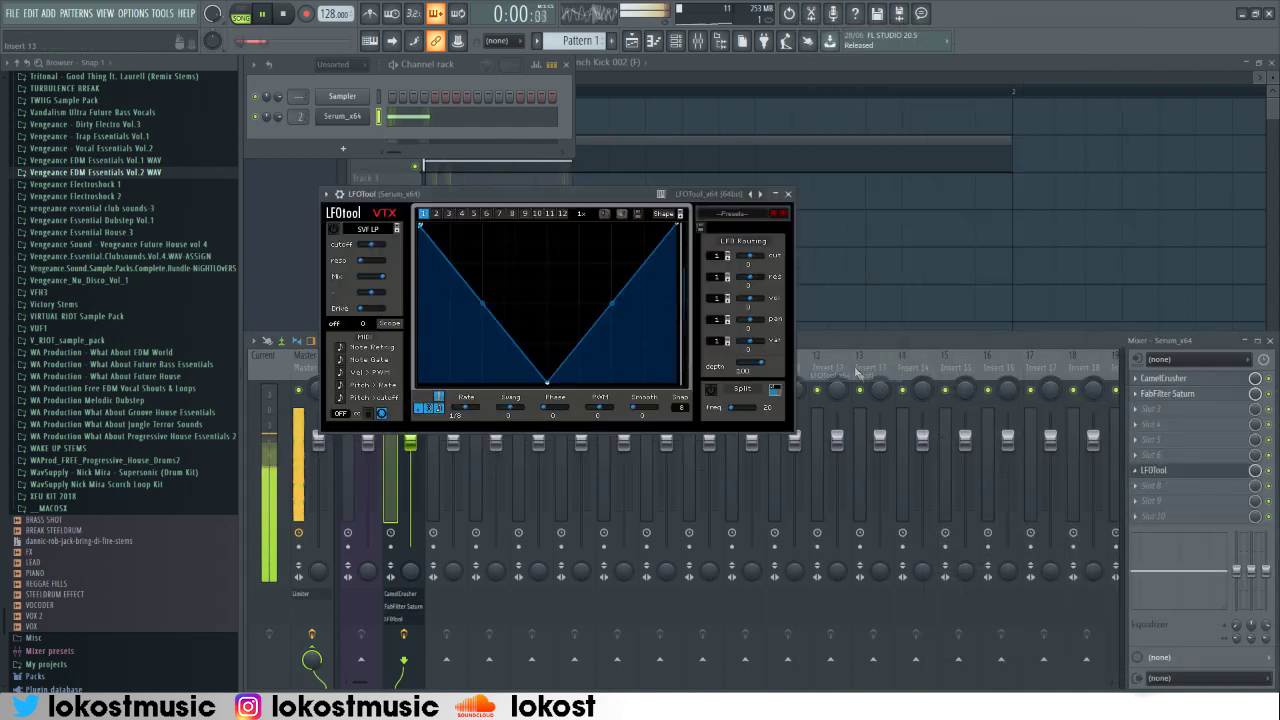
left_click_drag(463, 408, 469, 422)
Reshape the LFOTool curve to rise steeply from zero, hold at maximum and fall off in a rounded slope, and close it.
left_click_drag(547, 382, 547, 224)
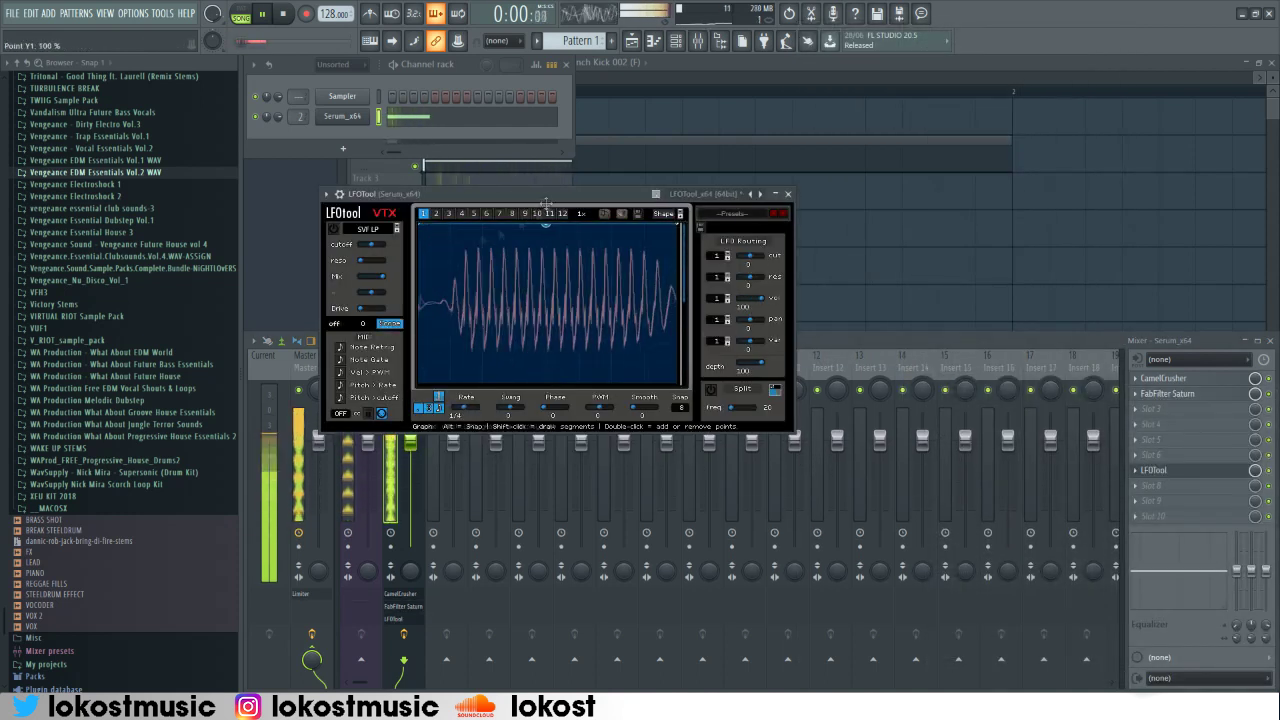
double_click(452, 223)
left_click_drag(419, 225, 419, 383)
left_click_drag(612, 304, 612, 236)
left_click_drag(452, 224, 482, 224)
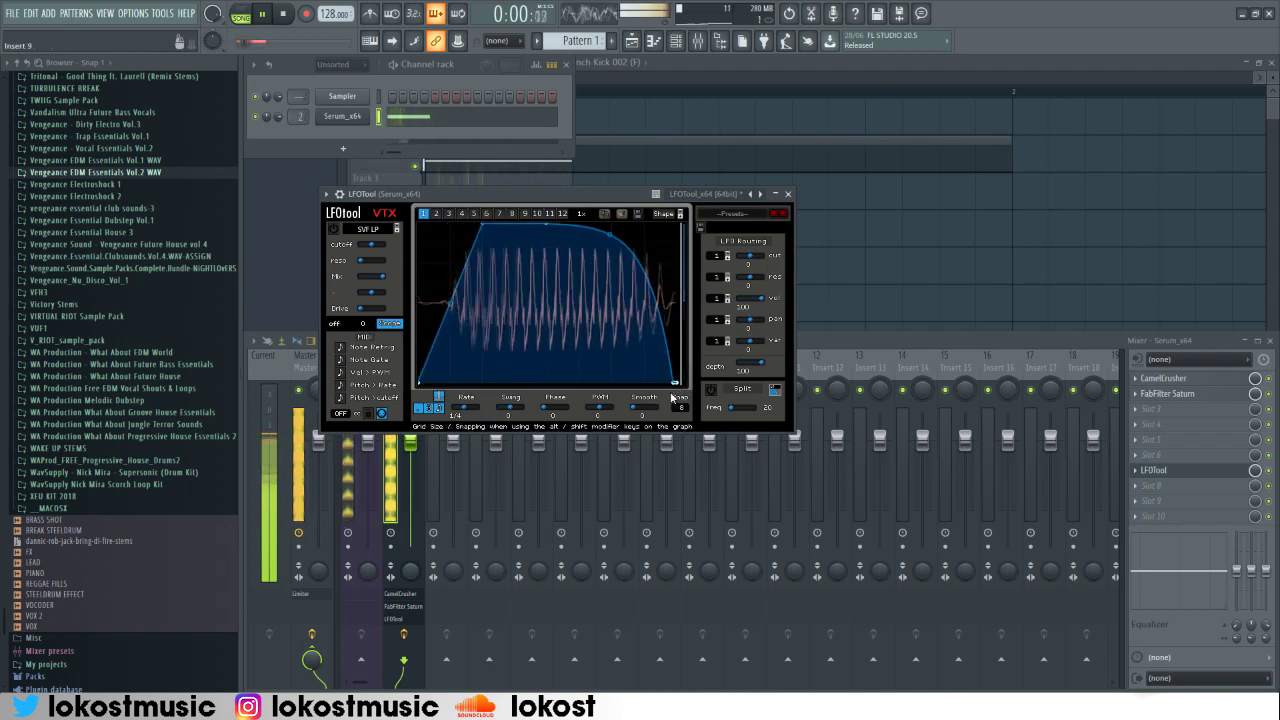
key("Escape")
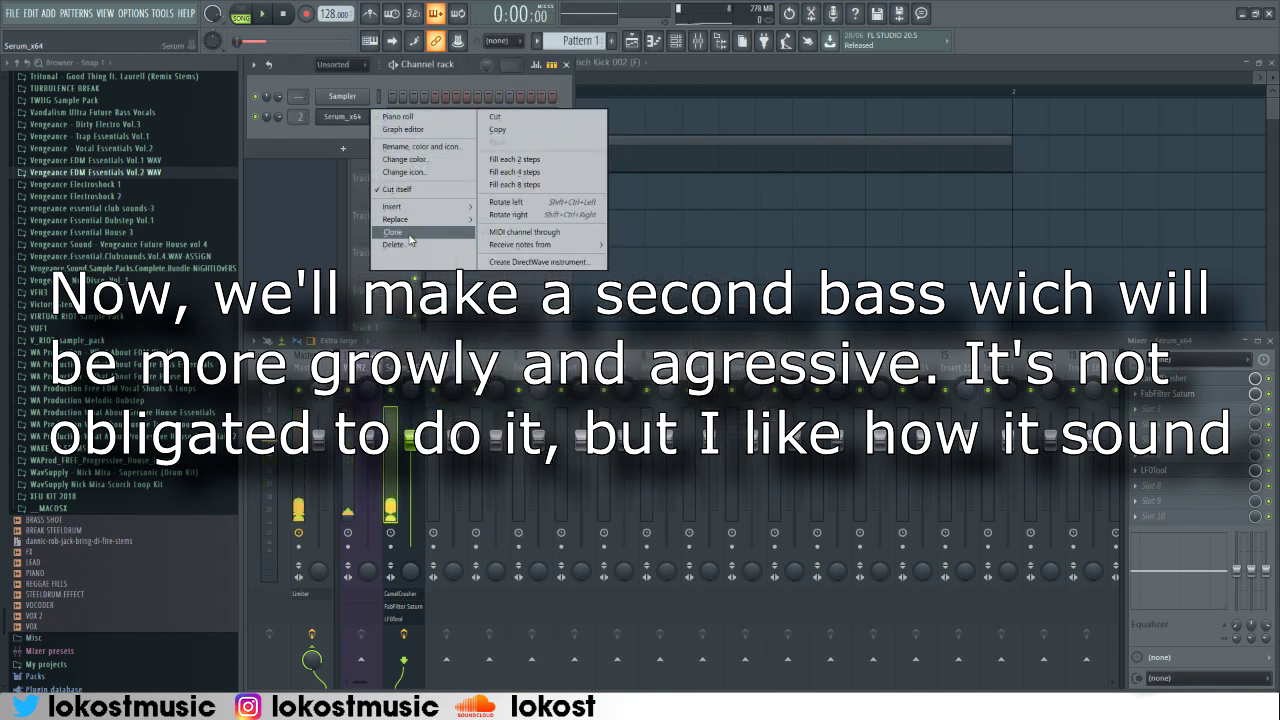
Clone the Serum channel, give the clone the same notes and route it to mixer insert 3.
left_click(404, 232)
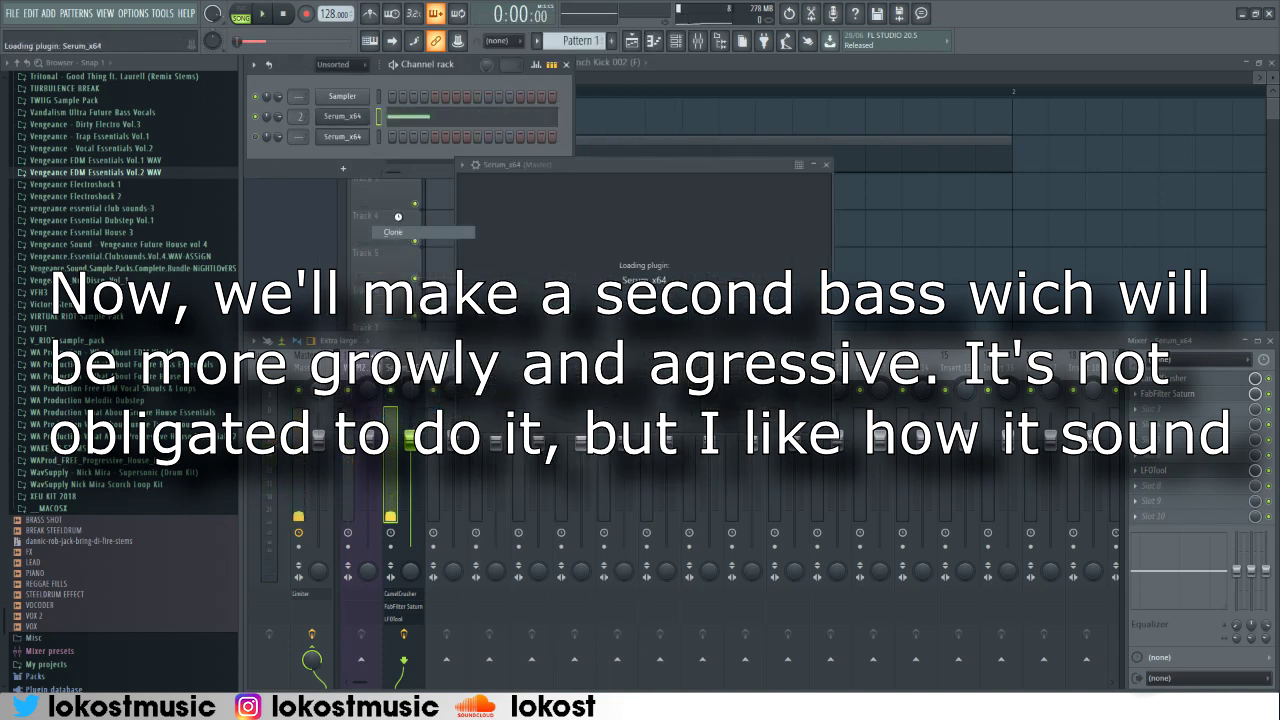
left_click(345, 136)
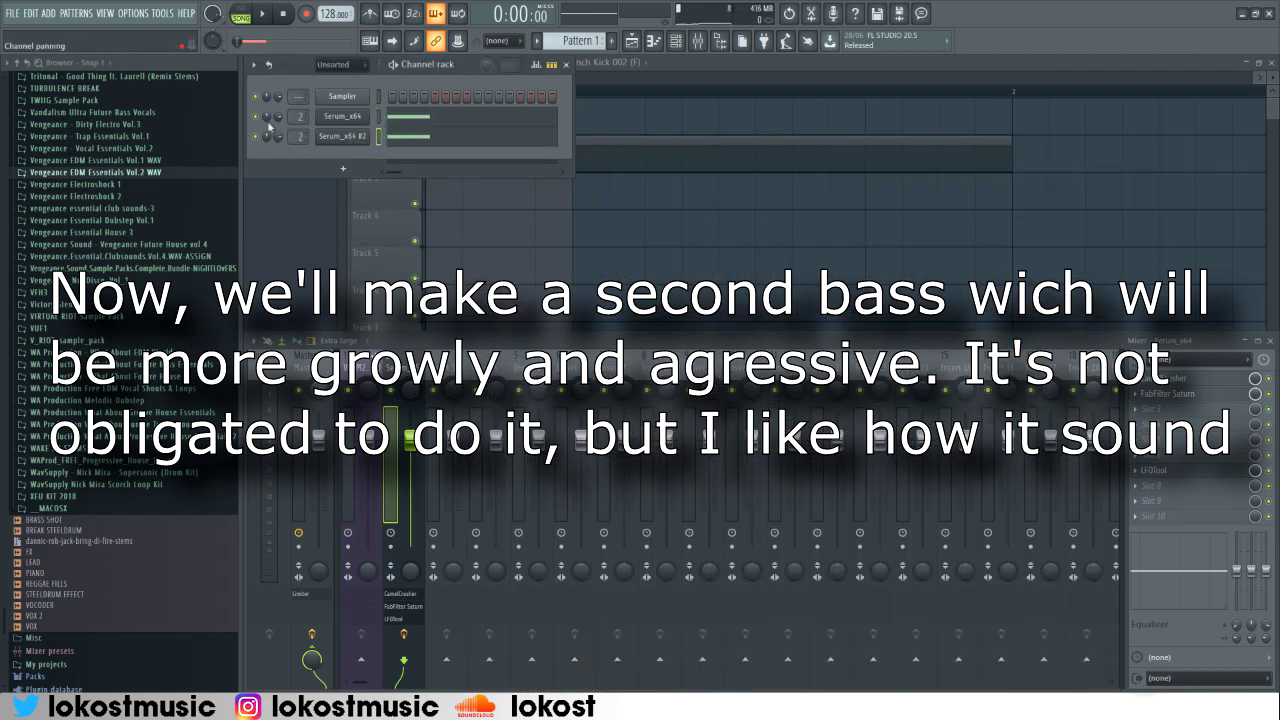
right_click(441, 367)
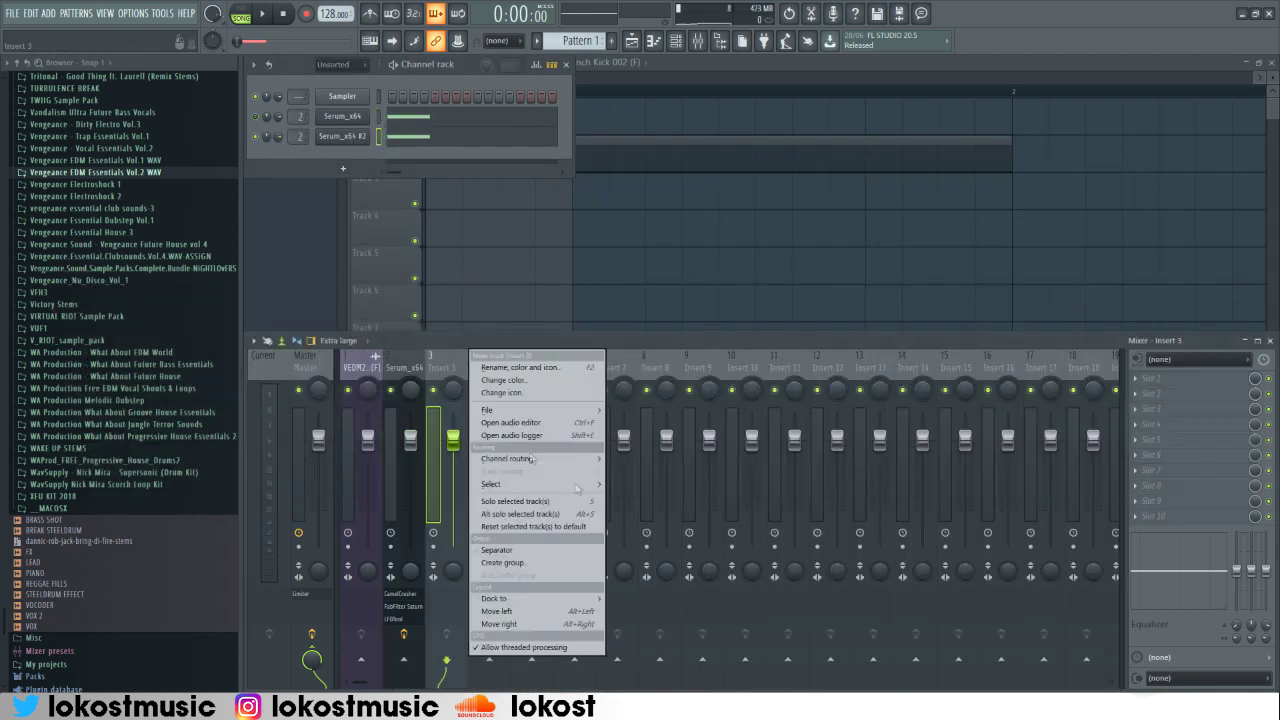
mouse_move(560, 458)
left_click(642, 459)
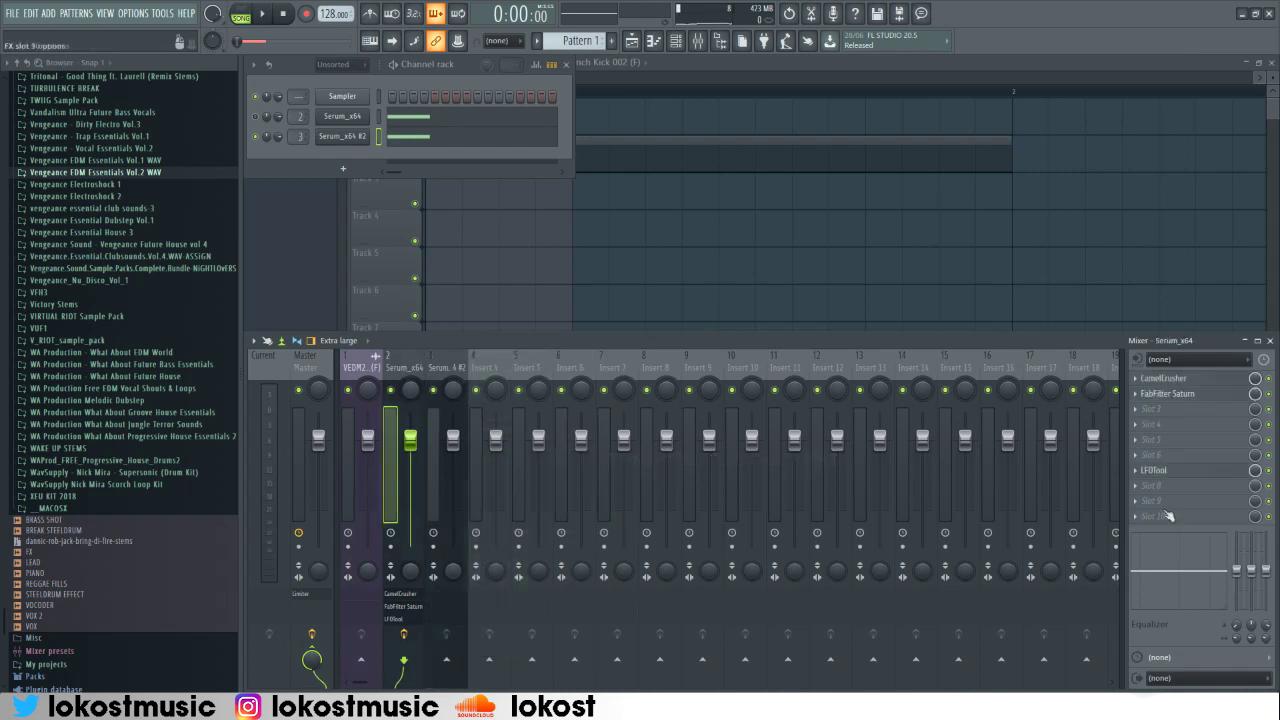
Start playback, switch off oscillator B in the cloned Serum and load the Monster 5 [SL] wavetable into oscillator A.
left_click(361, 139)
key("space")
left_click(784, 237)
left_click(673, 257)
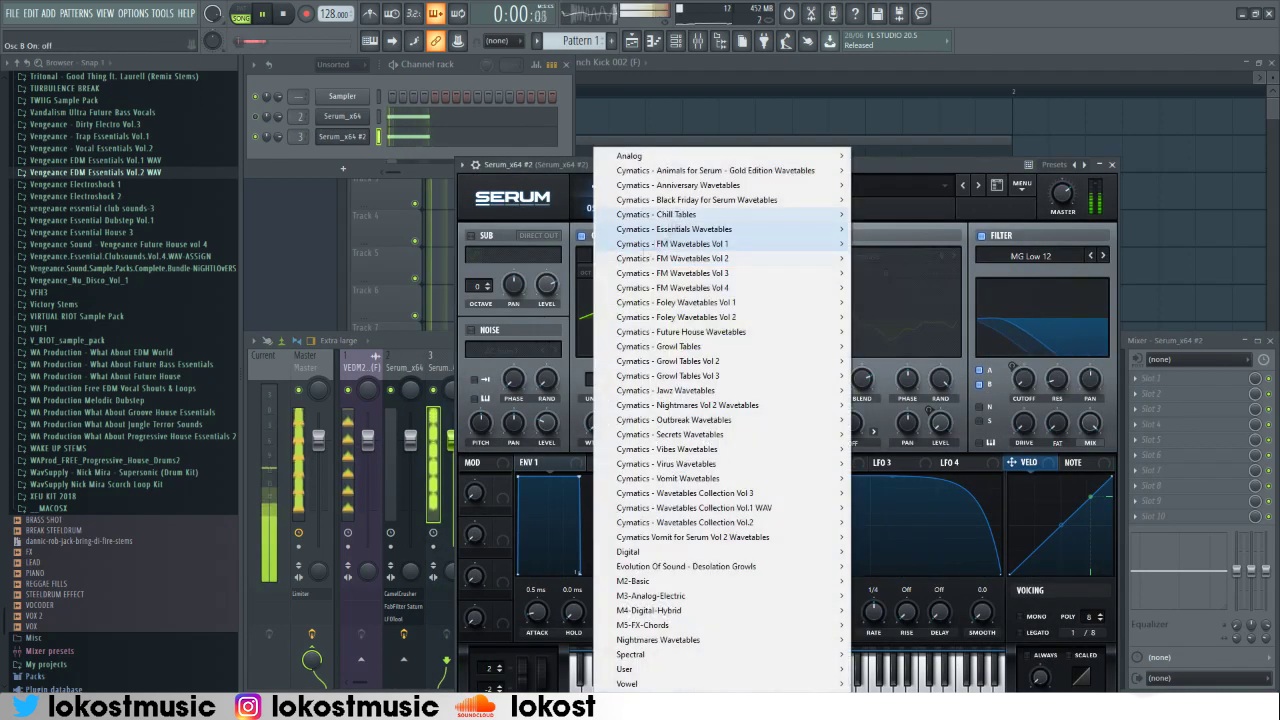
mouse_move(700, 654)
left_click(887, 403)
Set oscillator A's wavetable position to 116 and the low-pass filter cutoff to 86 Hz, keeping the oscillator's octave at 0.
scroll(601, 433, "up", 15)
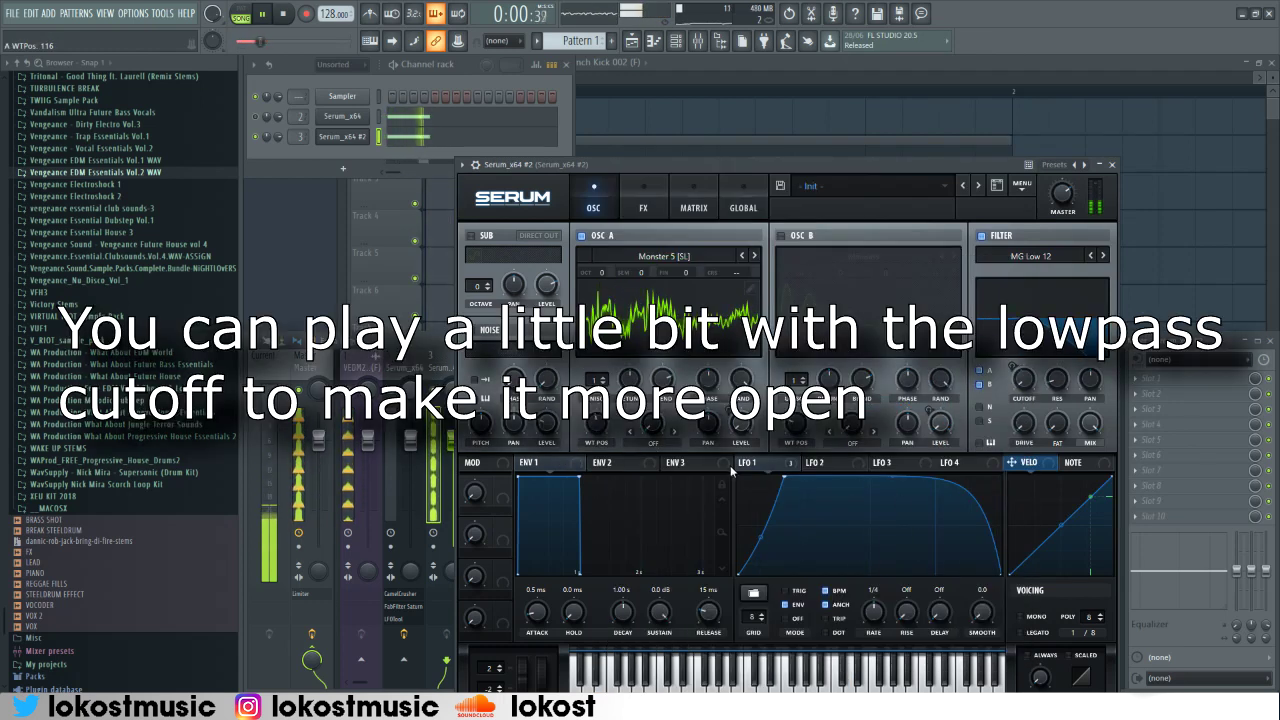
mouse_move(1014, 368)
left_mouse_down()
mouse_move(1014, 356)
mouse_move(1031, 386)
mouse_move(1019, 365)
left_mouse_up()
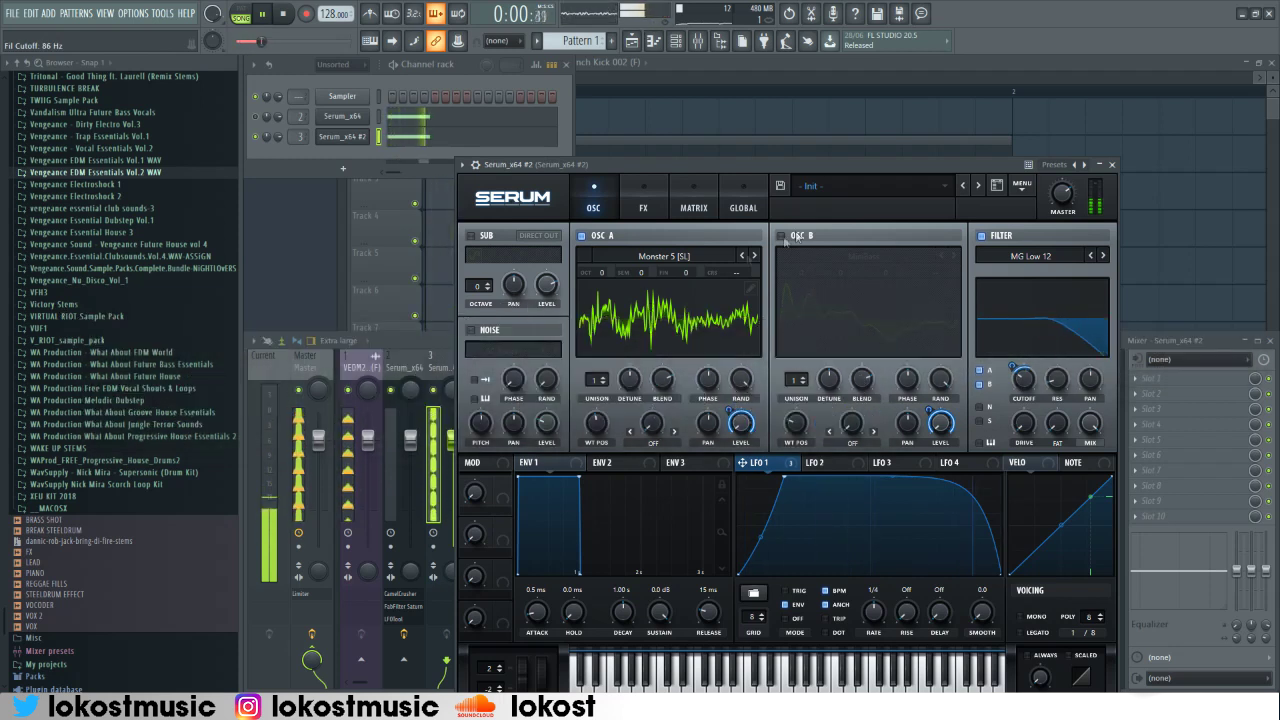
left_click_drag(601, 289, 608, 272)
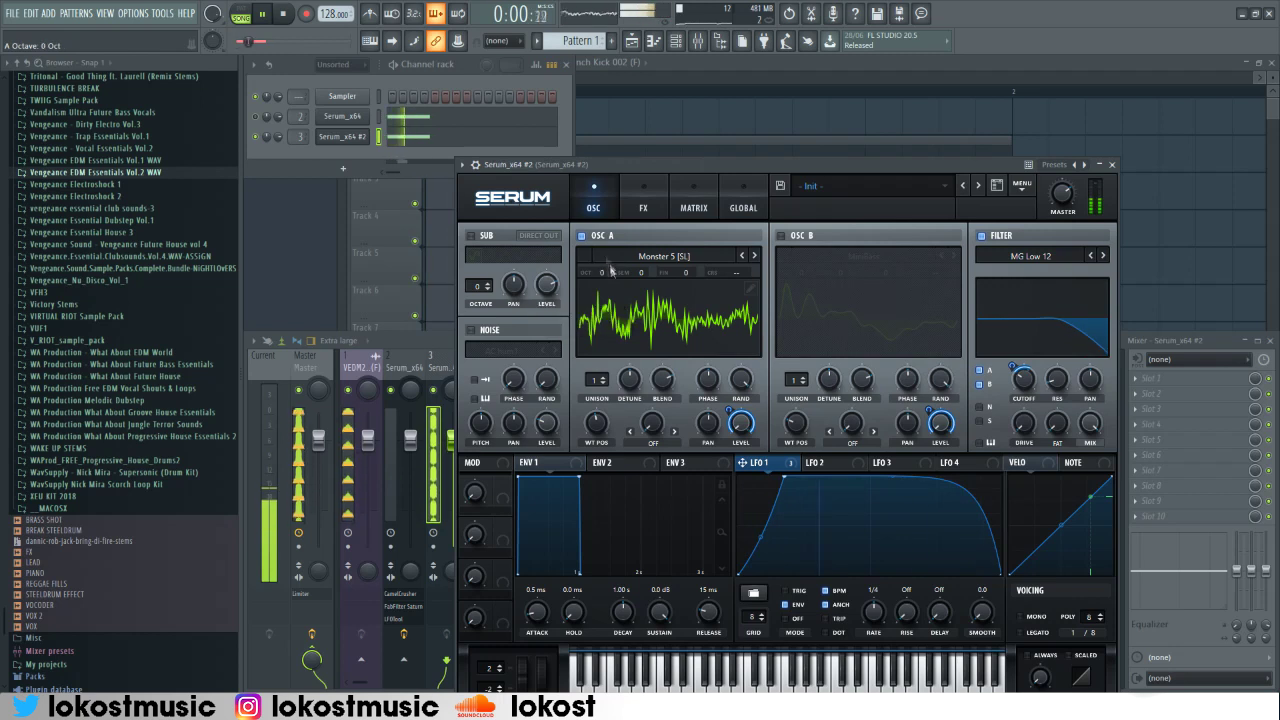
With oscillator A muted, enable oscillator B, load the Cymatics - Halves wavetable, lower its wavetable position, and switch oscillator A back on.
left_click(582, 236)
left_click(781, 236)
left_click(868, 257)
mouse_move(906, 363)
left_click(1108, 214)
mouse_move(796, 422)
left_mouse_down()
mouse_move(820, 403)
mouse_move(804, 434)
left_mouse_up()
left_click(582, 236)
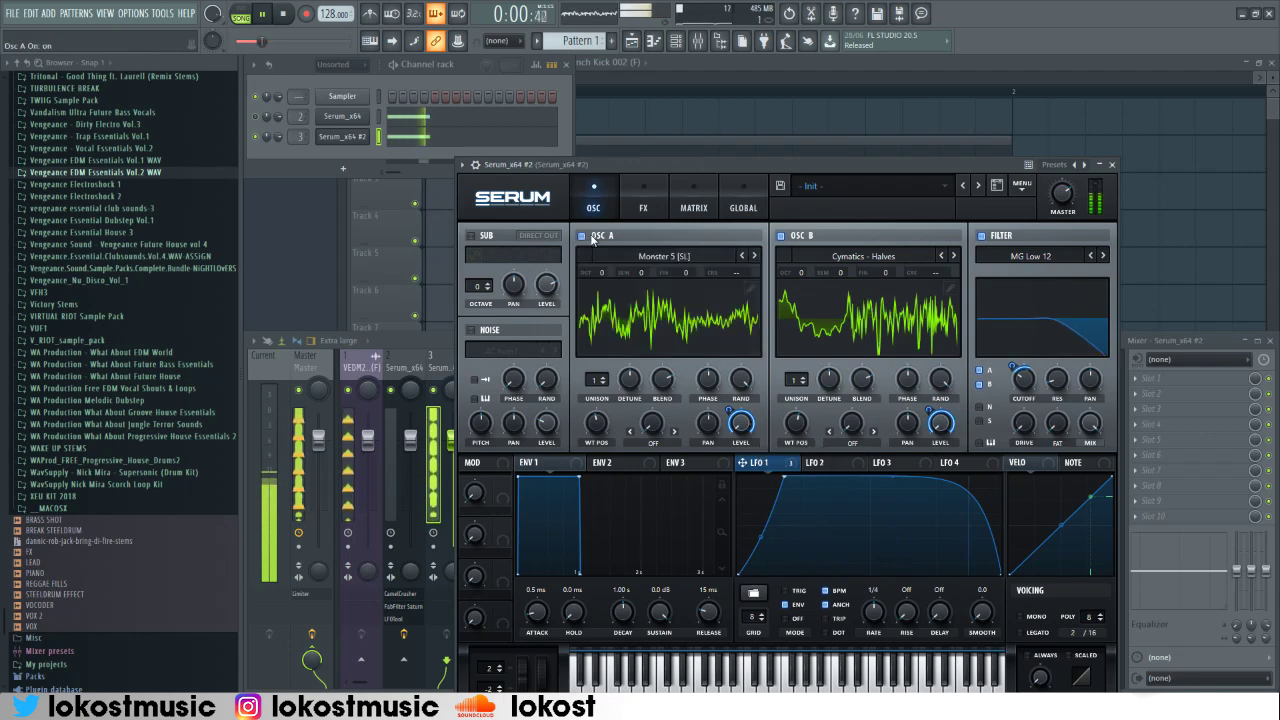
Set the cloned Serum's distortion effect to Downsample with 19% drive and close the synth.
left_click(645, 205)
left_click(703, 251)
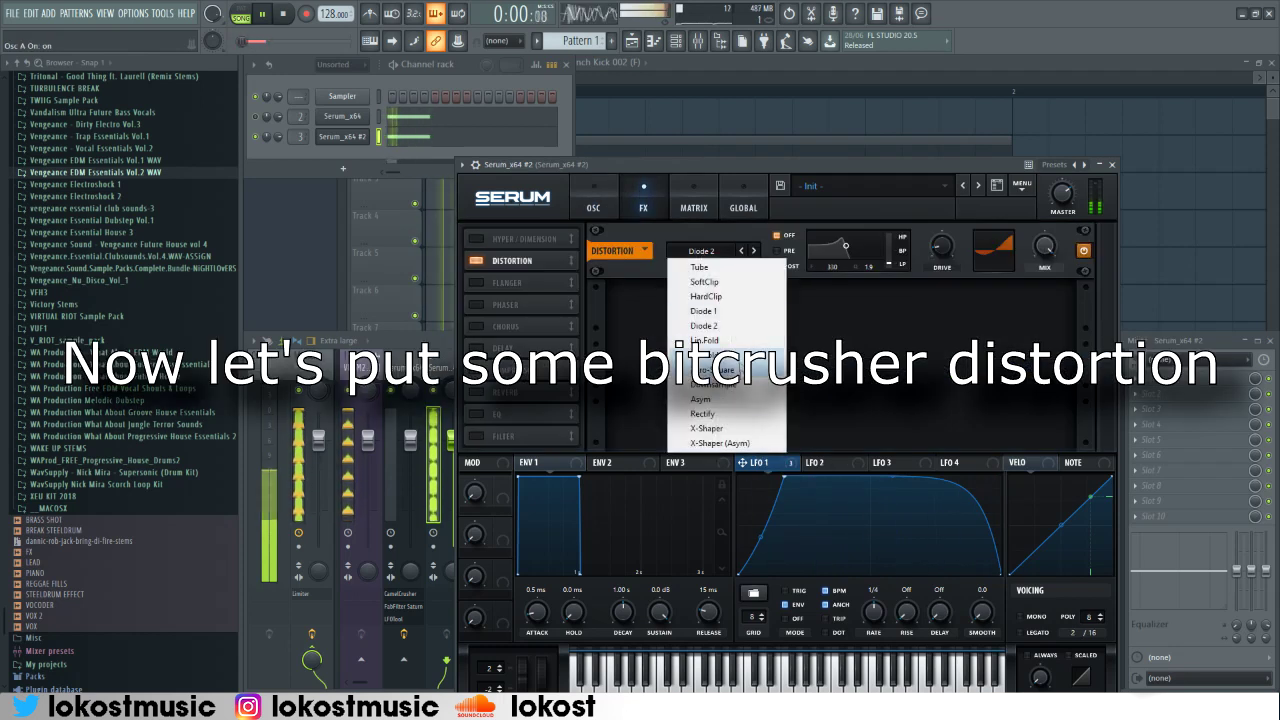
left_click(715, 382)
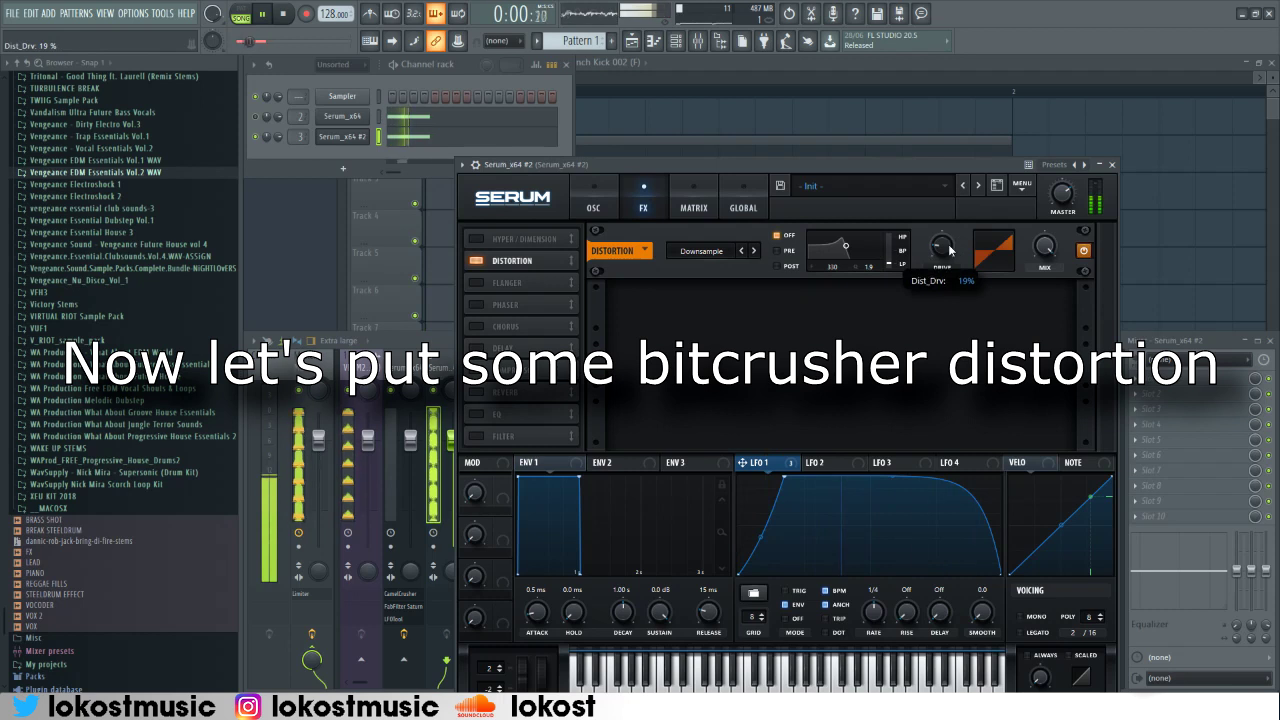
left_click(1113, 164)
Copy the LFOTool preset from the first bass's mixer track to the first effect slot of the second bass's track.
left_click(405, 370)
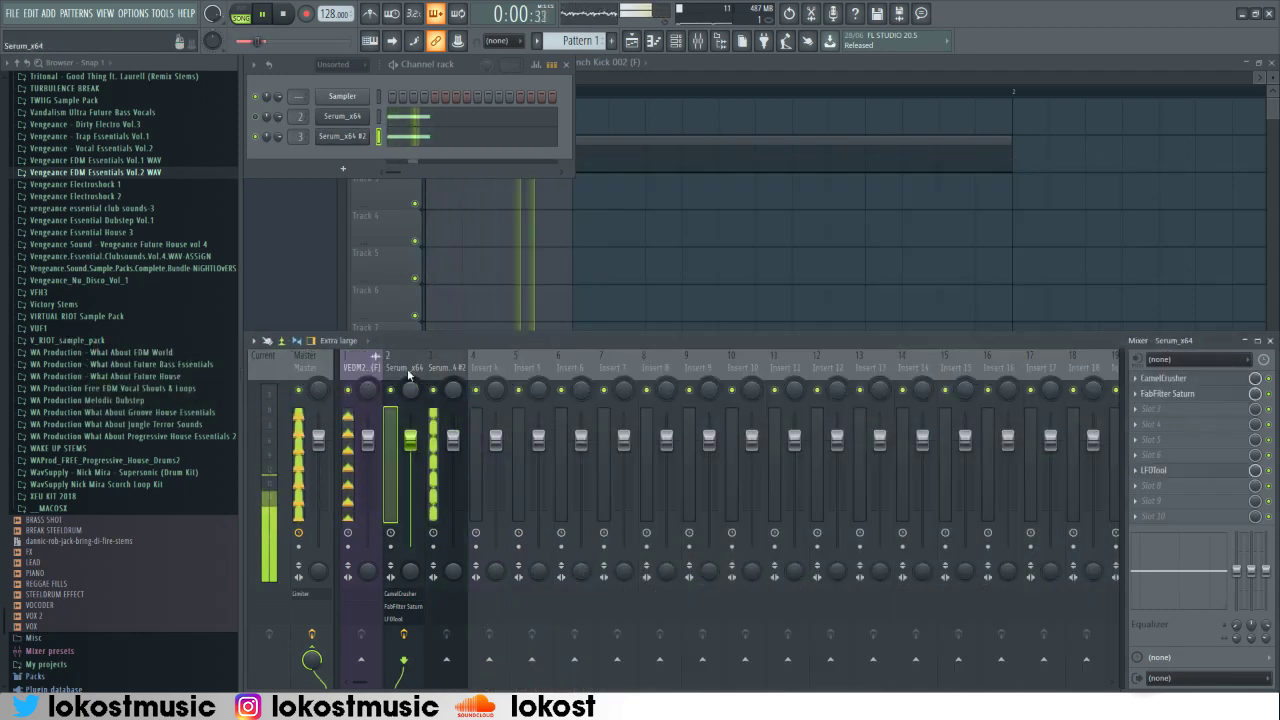
left_click(1165, 471)
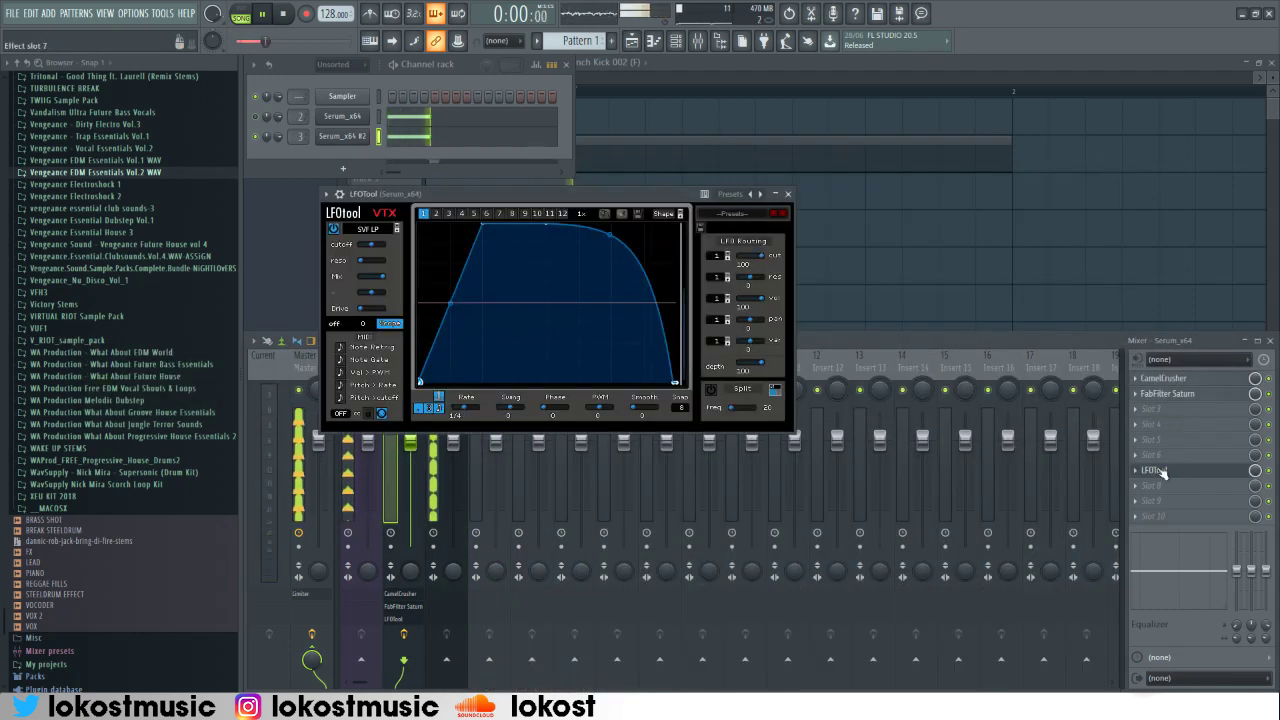
left_click(340, 194)
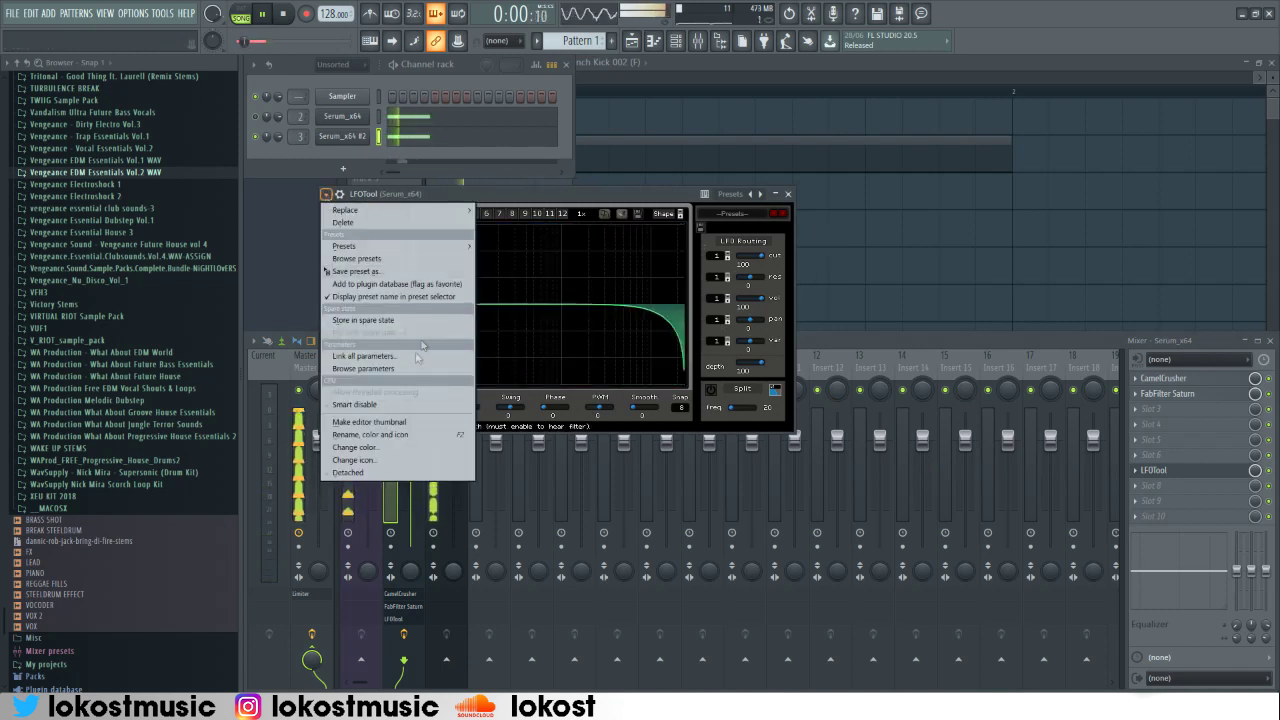
left_click_drag(338, 273, 446, 610)
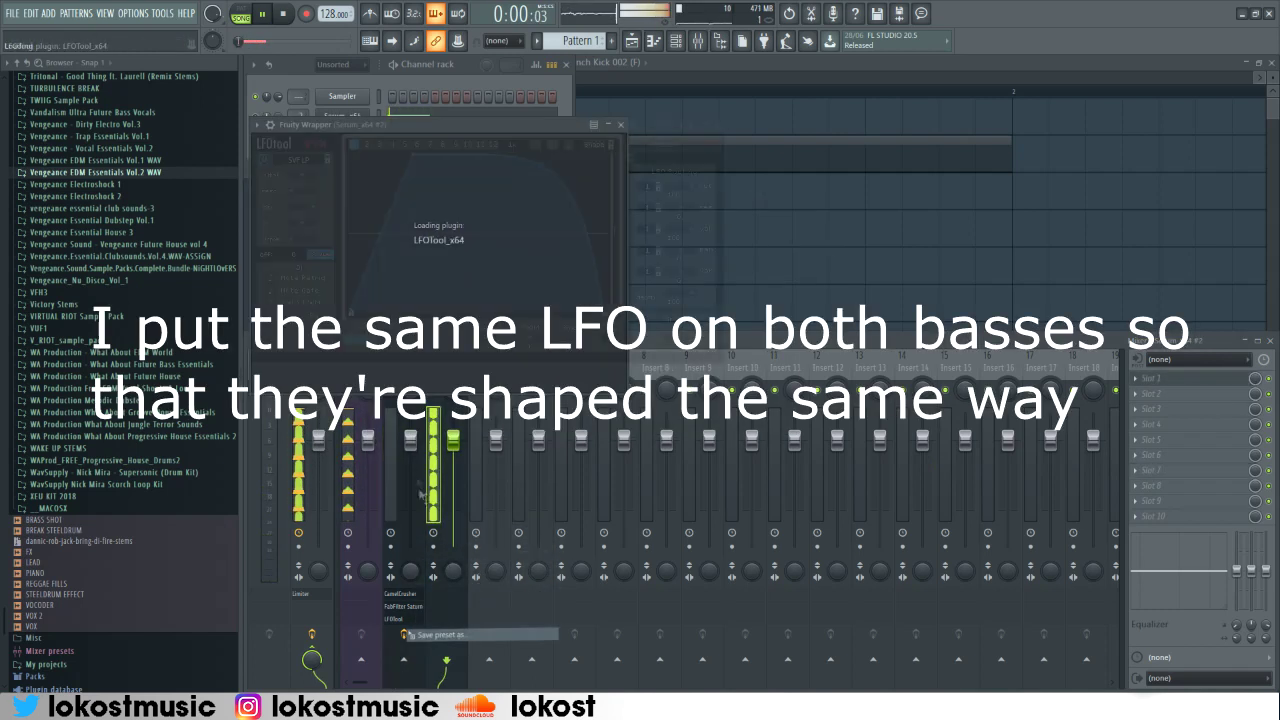
left_click(718, 125)
left_click(375, 358)
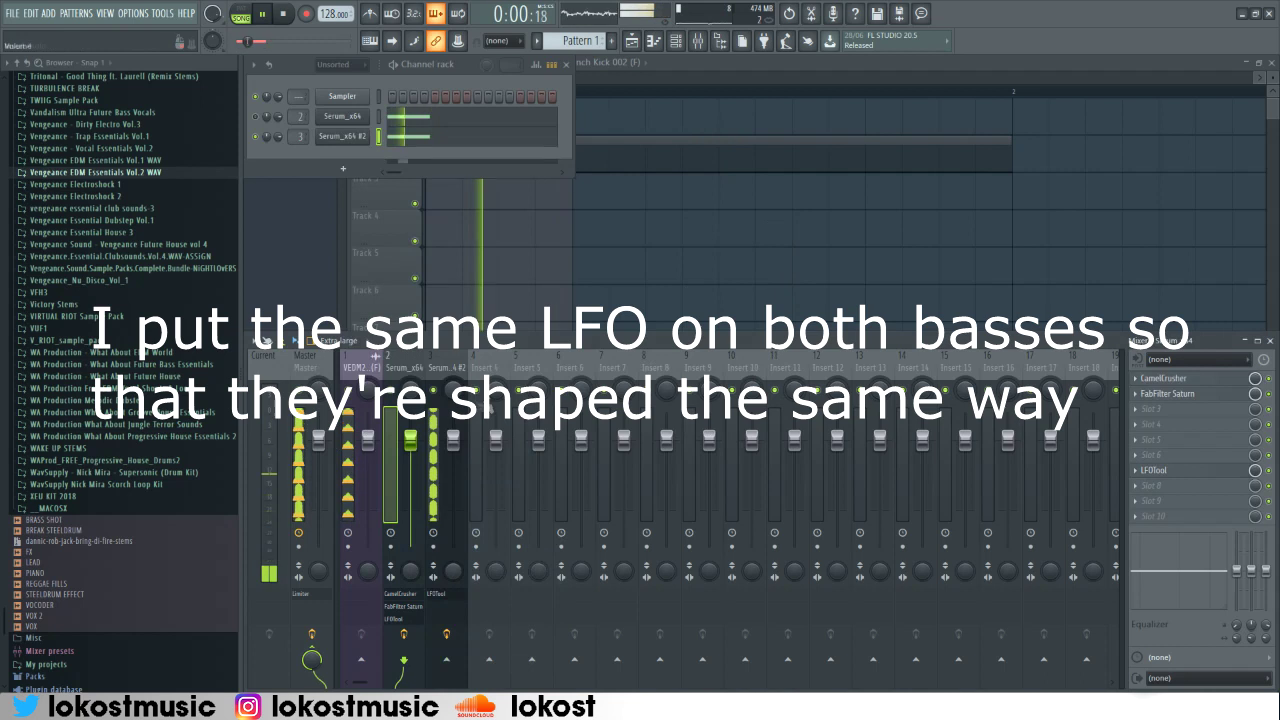
Load FabFilter Pro-Q 2 in the second bass's second effect slot and add a low cut at about 287 Hz.
left_click(440, 372)
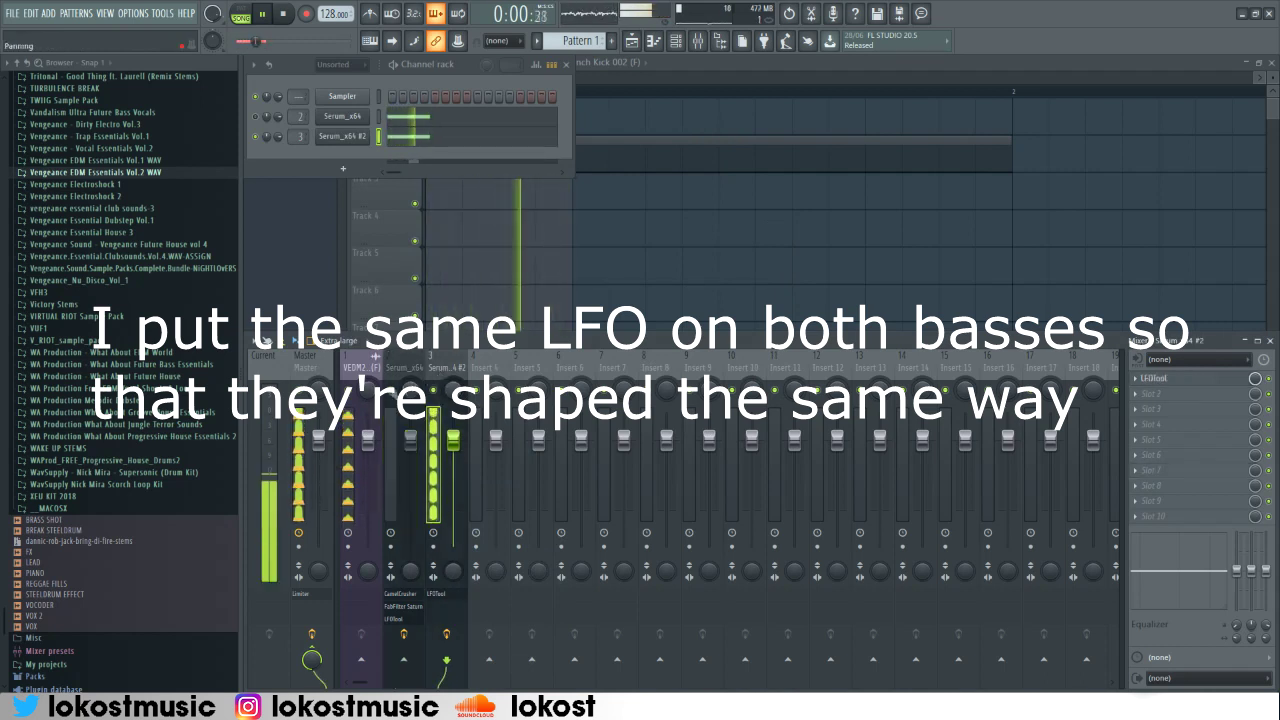
left_click(1138, 394)
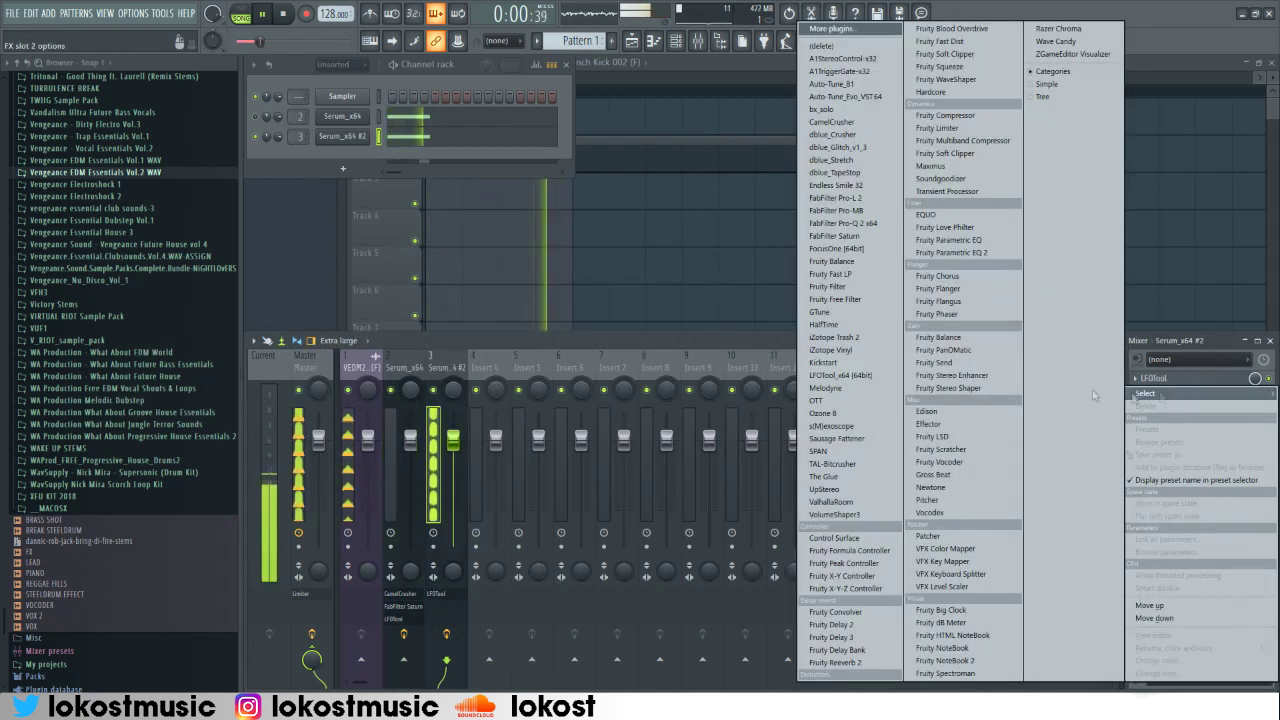
left_click(848, 223)
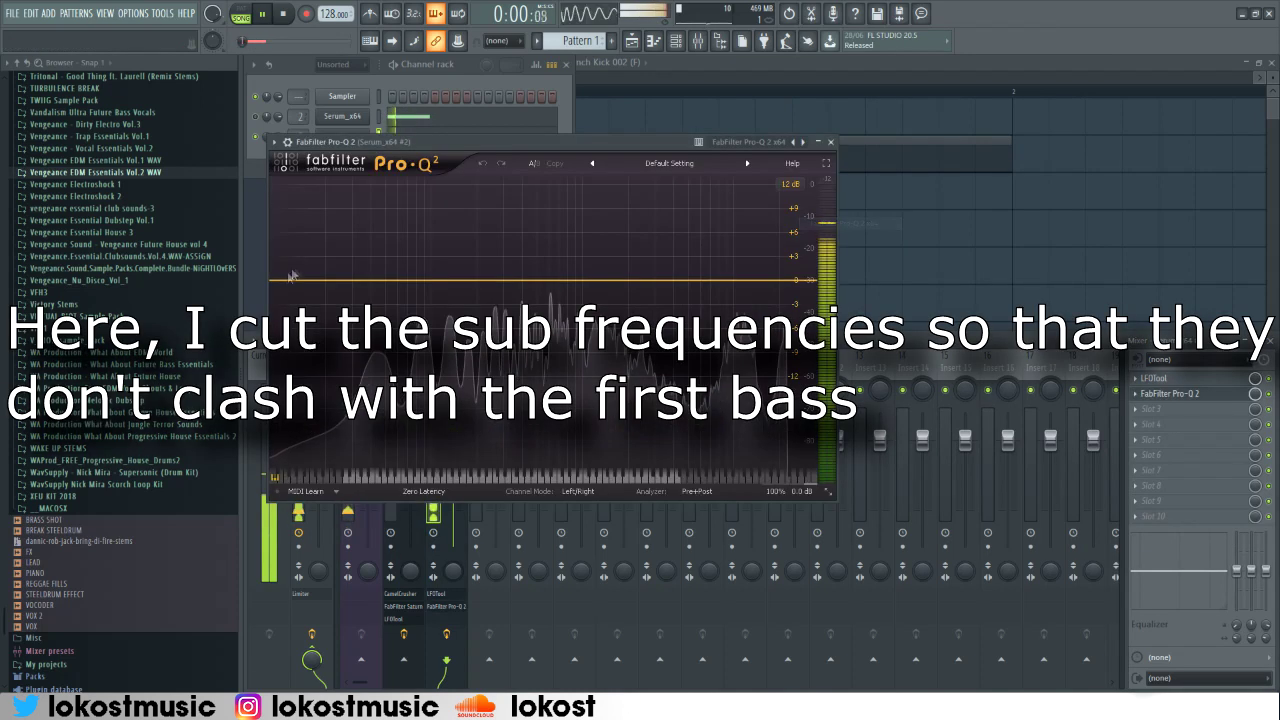
left_click(318, 444)
left_click_drag(320, 246, 526, 265)
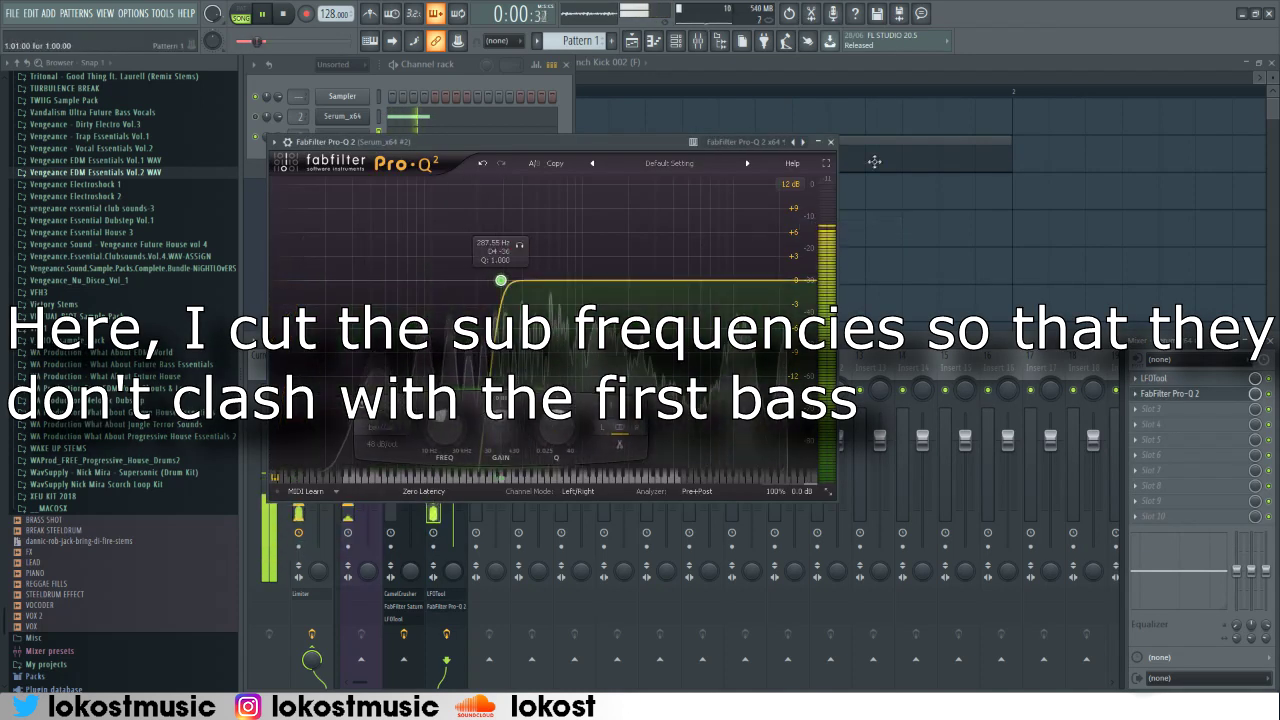
left_click(831, 143)
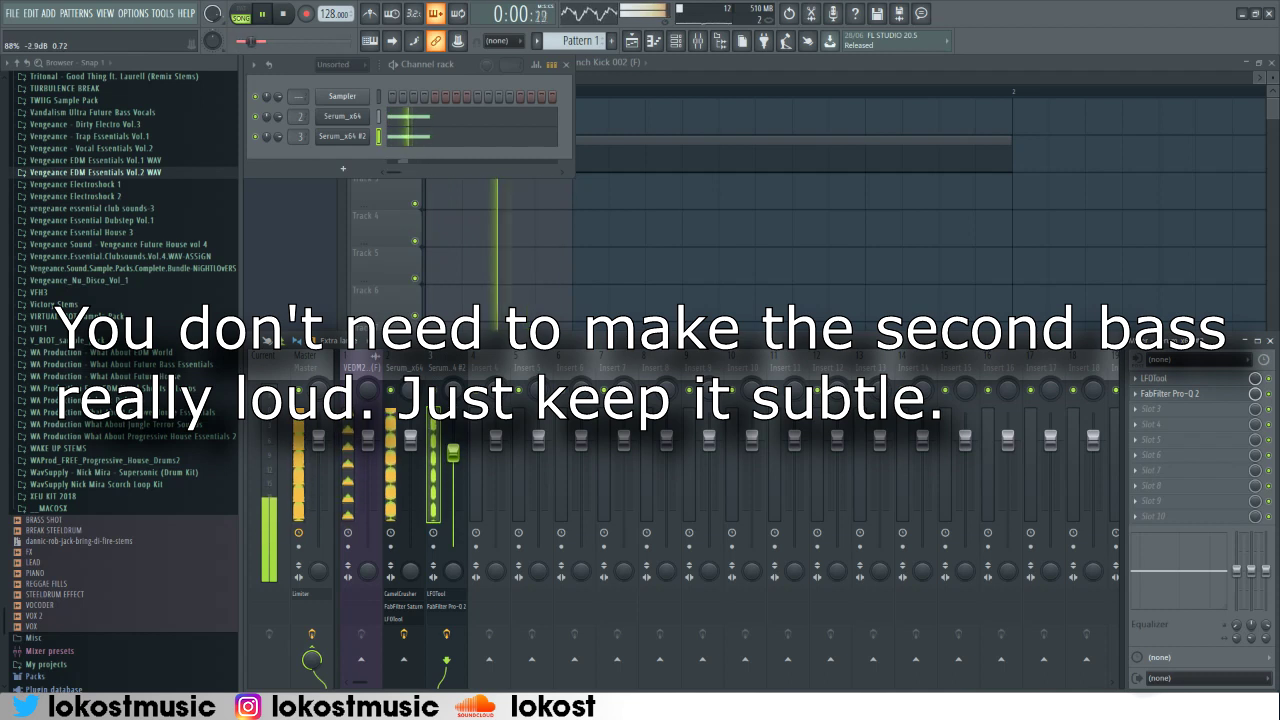
Add a Combs filter with 16% drive ahead of the distortion in the second Serum's effects, and set the distortion drive to 16%.
key("space")
left_click(343, 118)
left_click(342, 137)
left_click(645, 205)
left_click(476, 436)
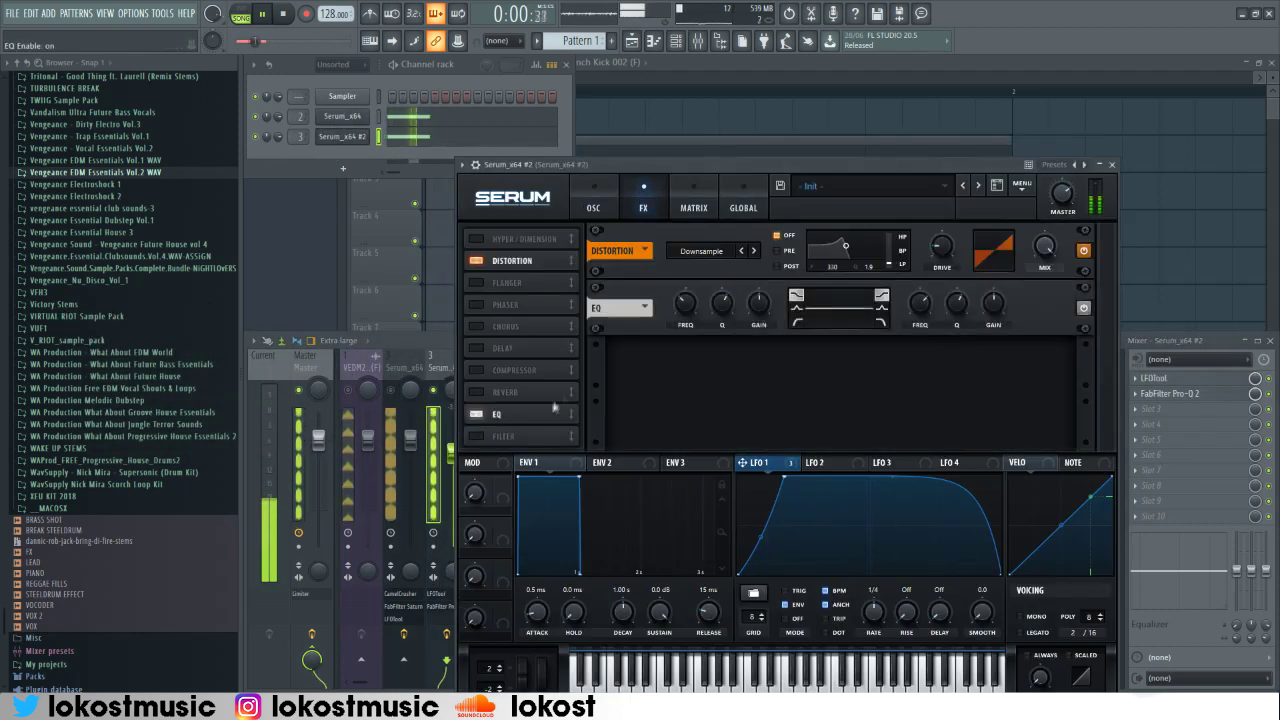
left_click(703, 309)
mouse_move(708, 369)
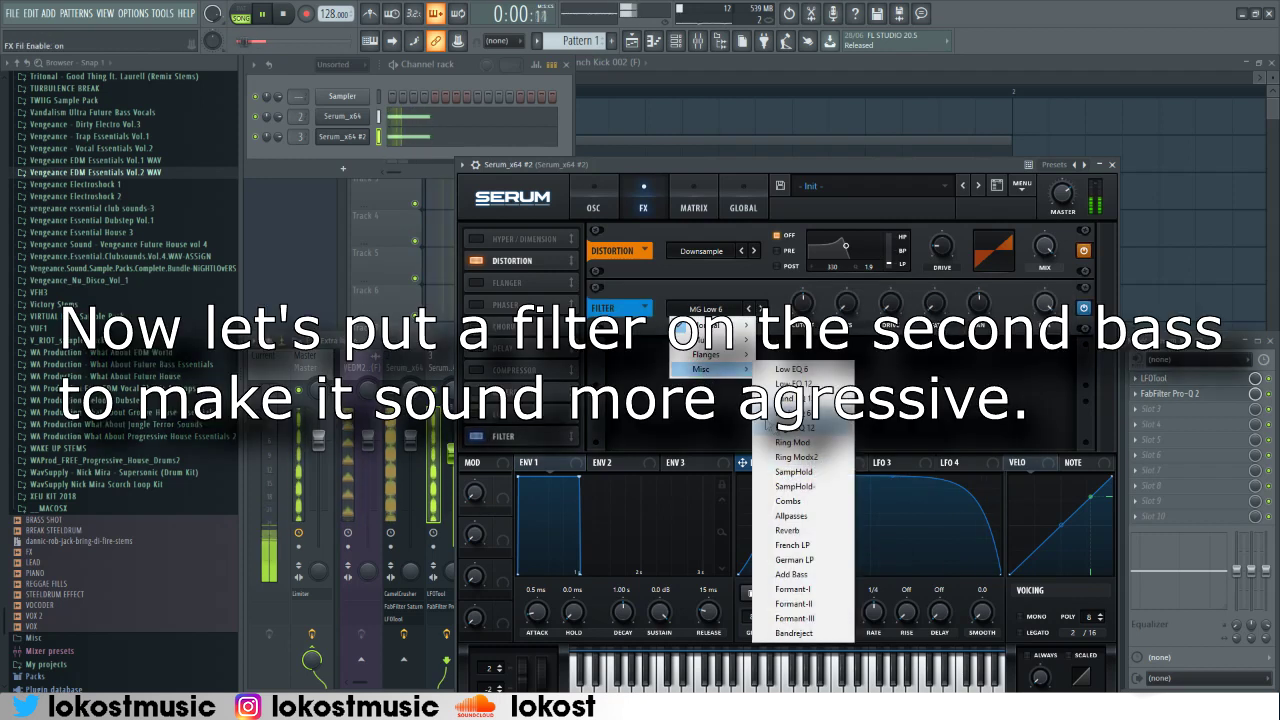
left_click(788, 501)
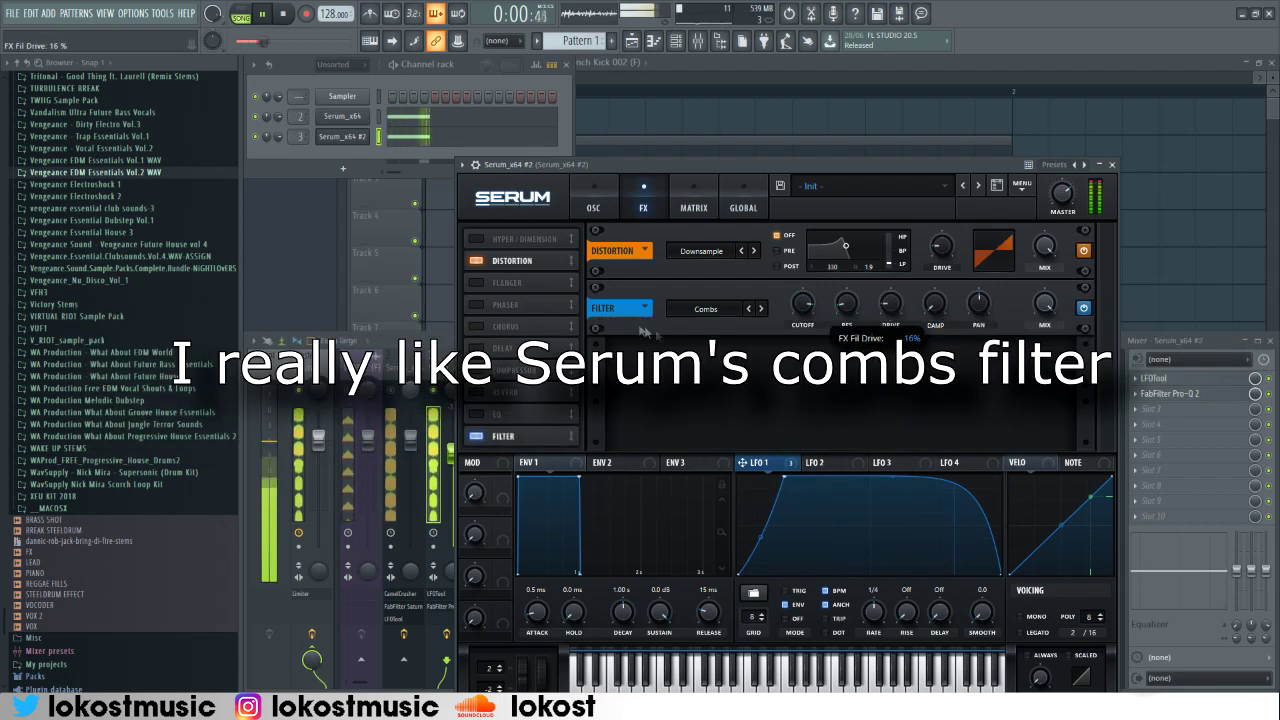
left_click_drag(503, 436, 505, 262)
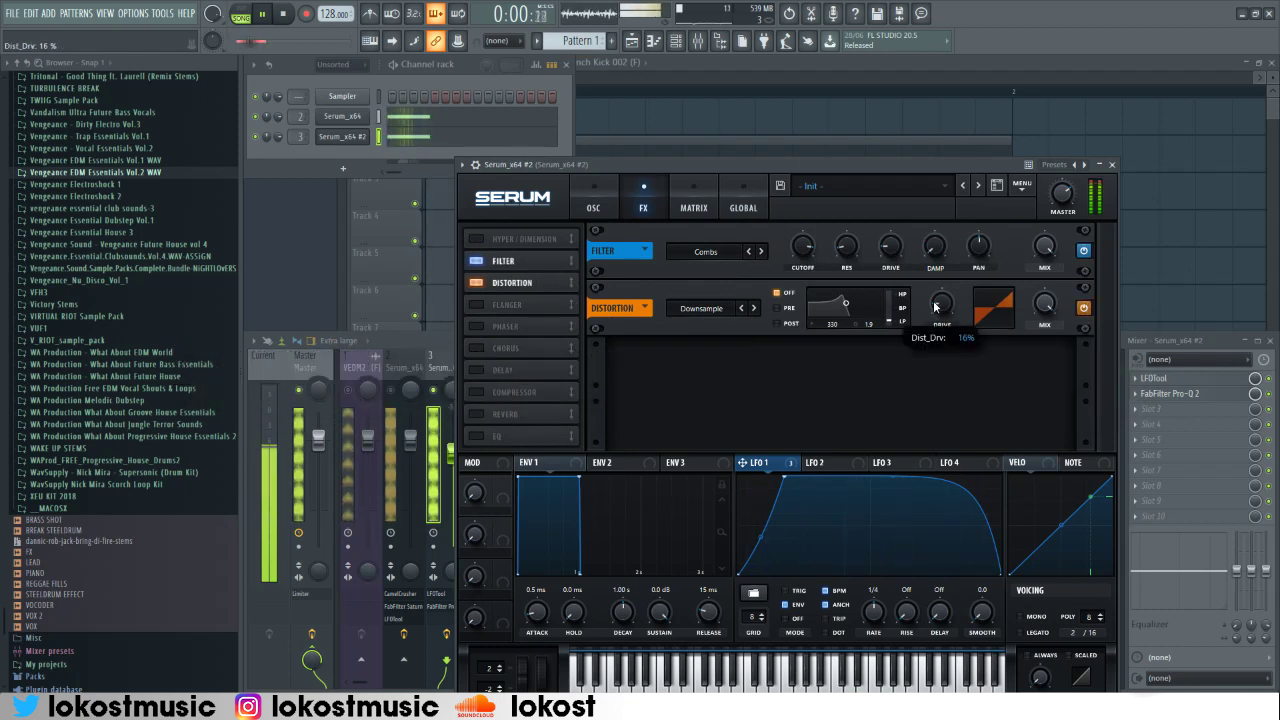
left_click(1112, 165)
left_click(1155, 379)
left_click(298, 160)
left_click(249, 222)
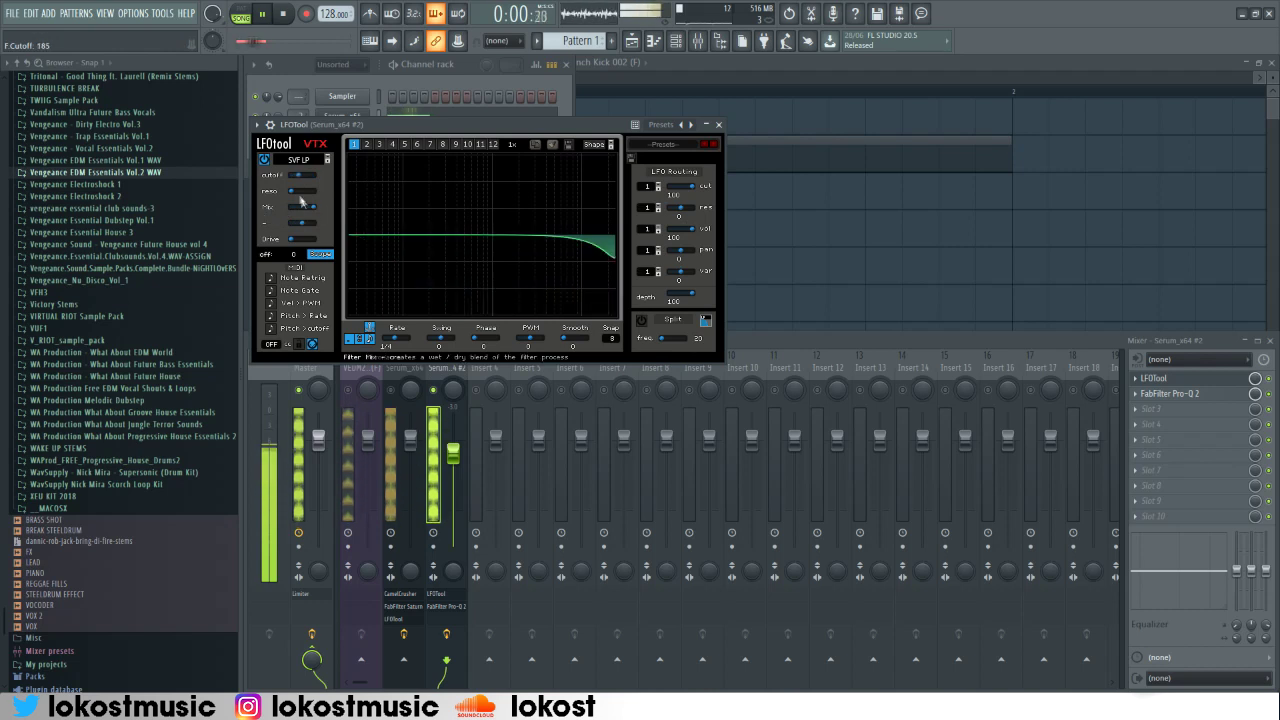
left_click(307, 164)
mouse_move(312, 180)
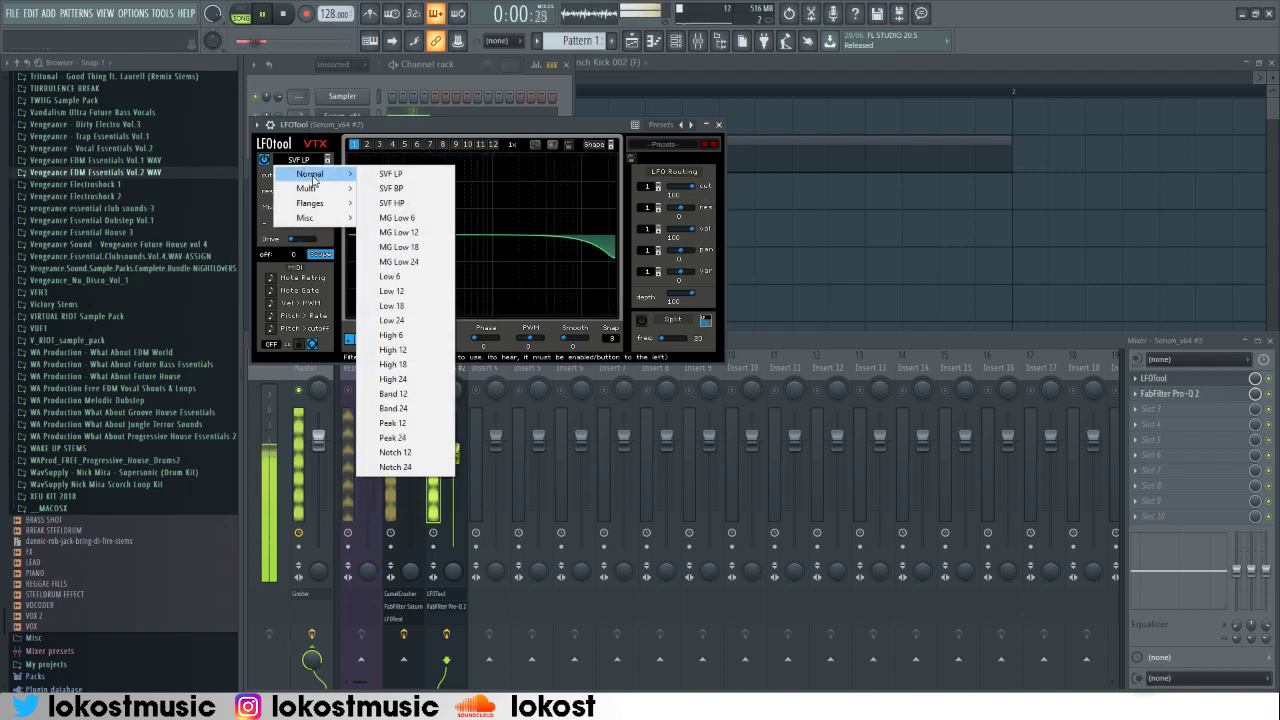
left_click(403, 300)
key("Escape")
left_click(394, 138)
key("Escape")
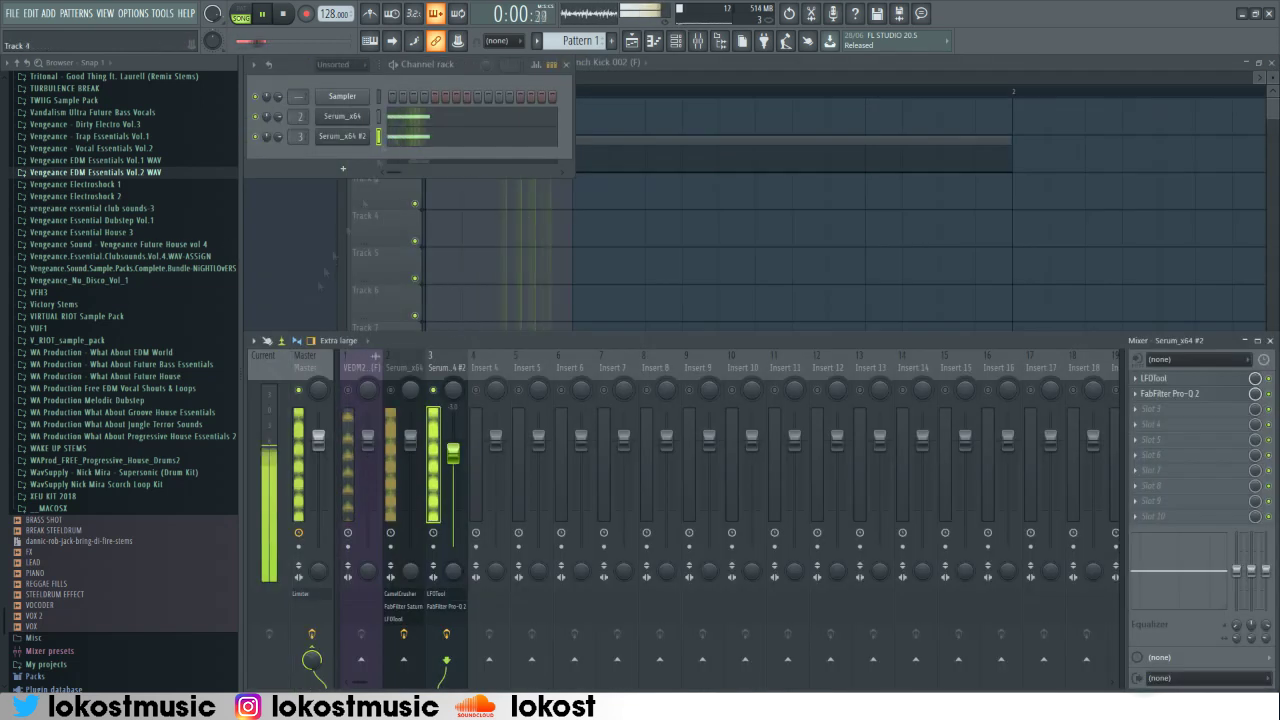
Lower oscillator B's wavetable position in the second Serum while soloed, and switch oscillator A back on.
left_click(343, 137)
left_click(781, 236)
left_click(581, 236)
left_click(781, 236)
left_click_drag(793, 426, 790, 438)
left_click(581, 236)
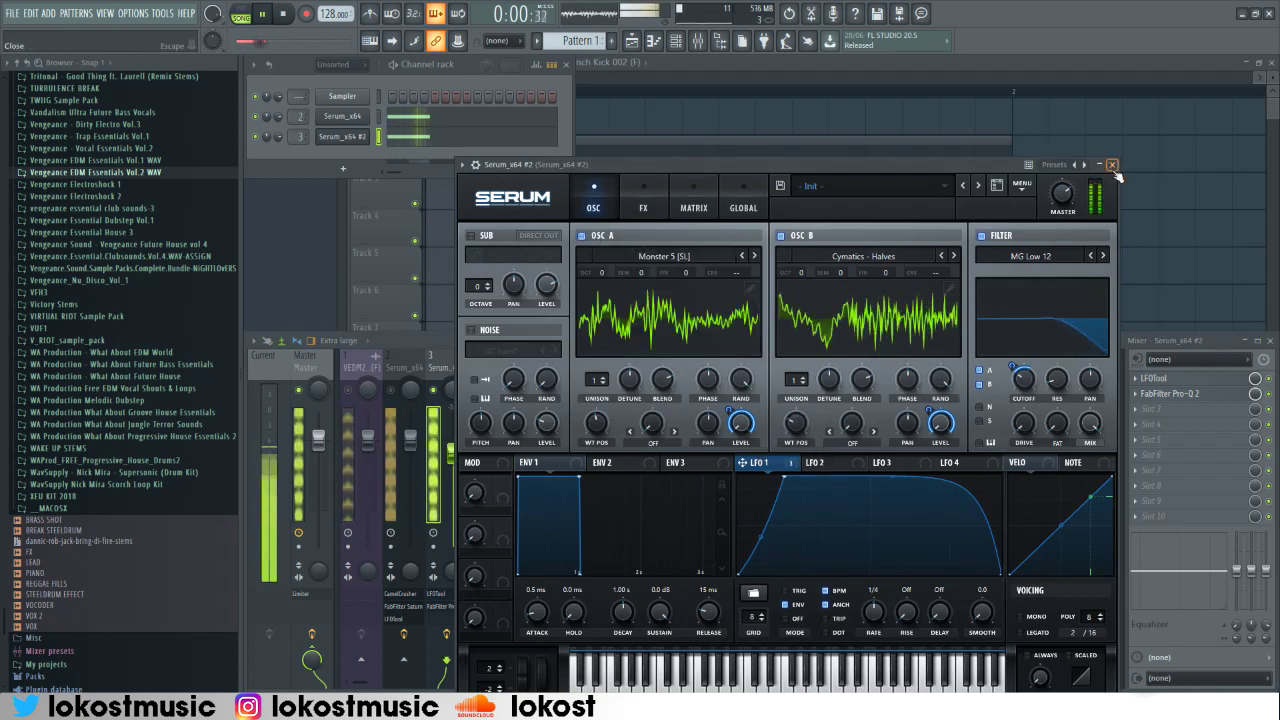
Lower the Combs filter's cutoff slightly in the second Serum's effects and close the synth.
left_click(643, 207)
left_click_drag(802, 247, 801, 260)
left_click(1111, 165)
Move LFOTool and Pro-Q 2 down one slot each on the second bass's track and load CamelCrusher in the first slot.
scroll(1177, 393, "down", 1)
scroll(1177, 378, "down", 1)
left_click(1174, 378)
mouse_move(1145, 394)
left_click(840, 122)
Load CamelCrusher's blank patch, enable distortion with tube at 1% and mech at 6%, and close the plugin.
left_click(360, 253)
left_click(327, 295)
left_click(314, 285)
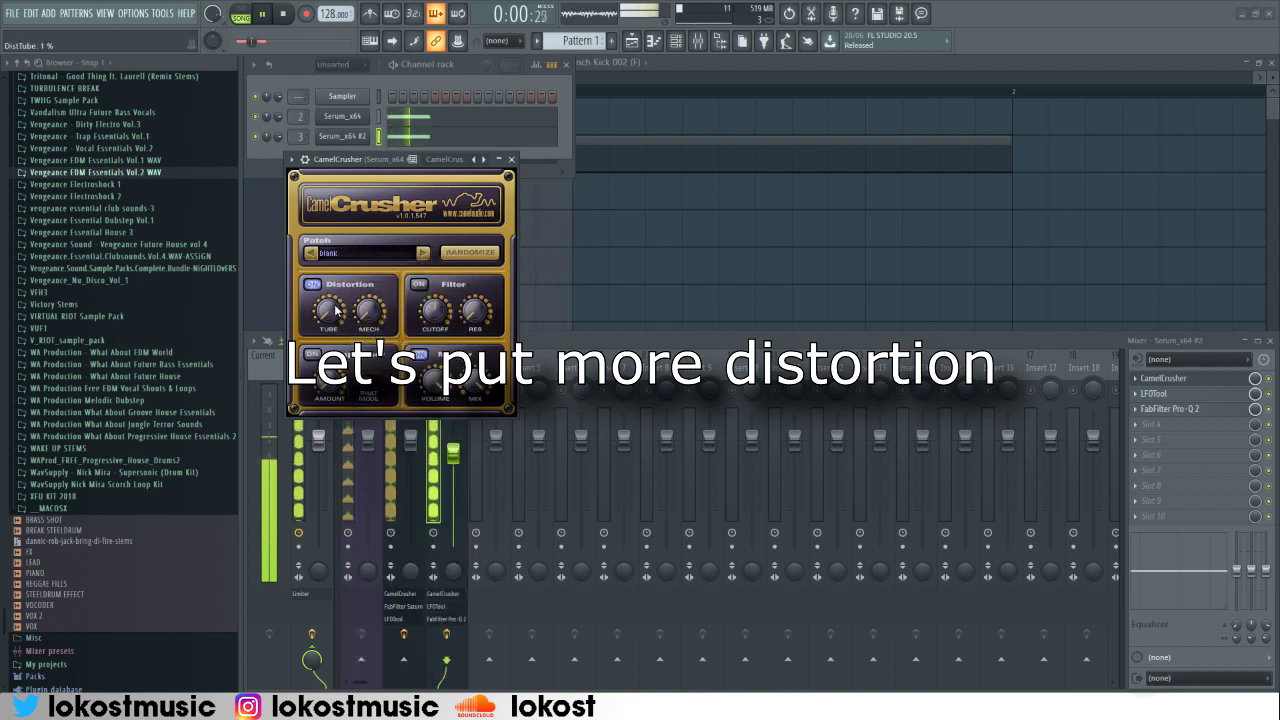
left_click_drag(386, 314, 380, 312)
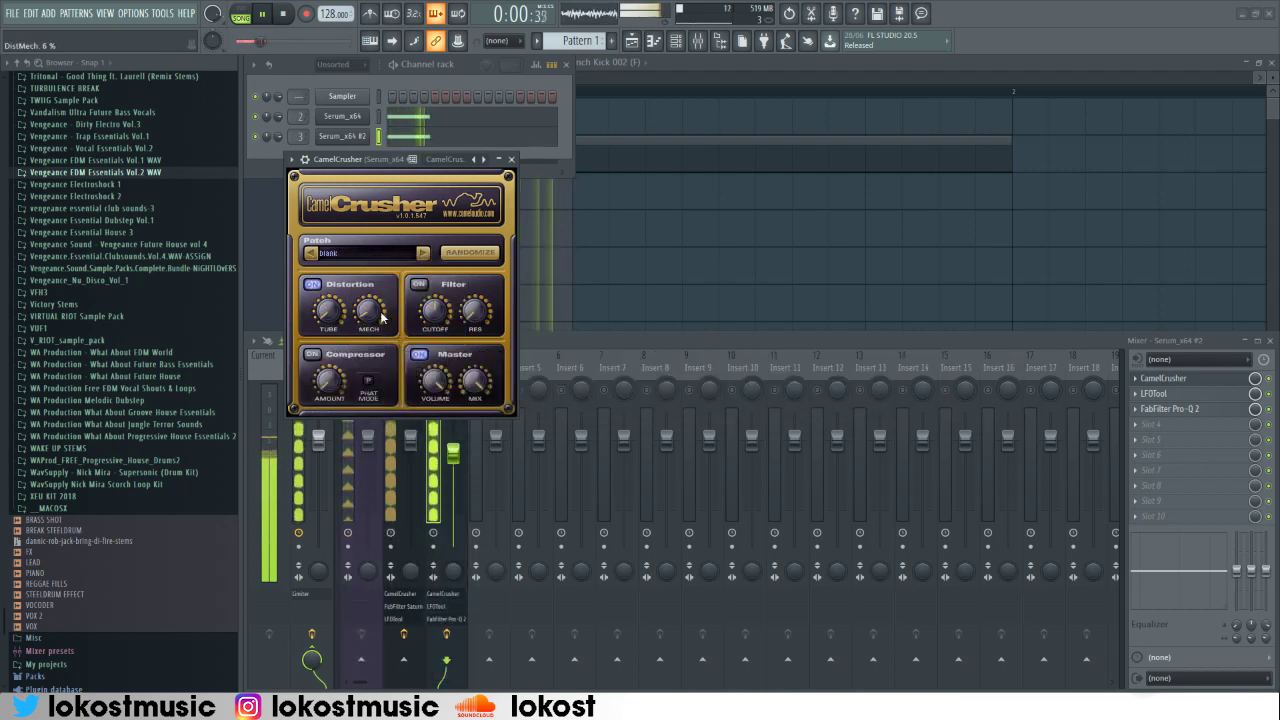
left_click(512, 160)
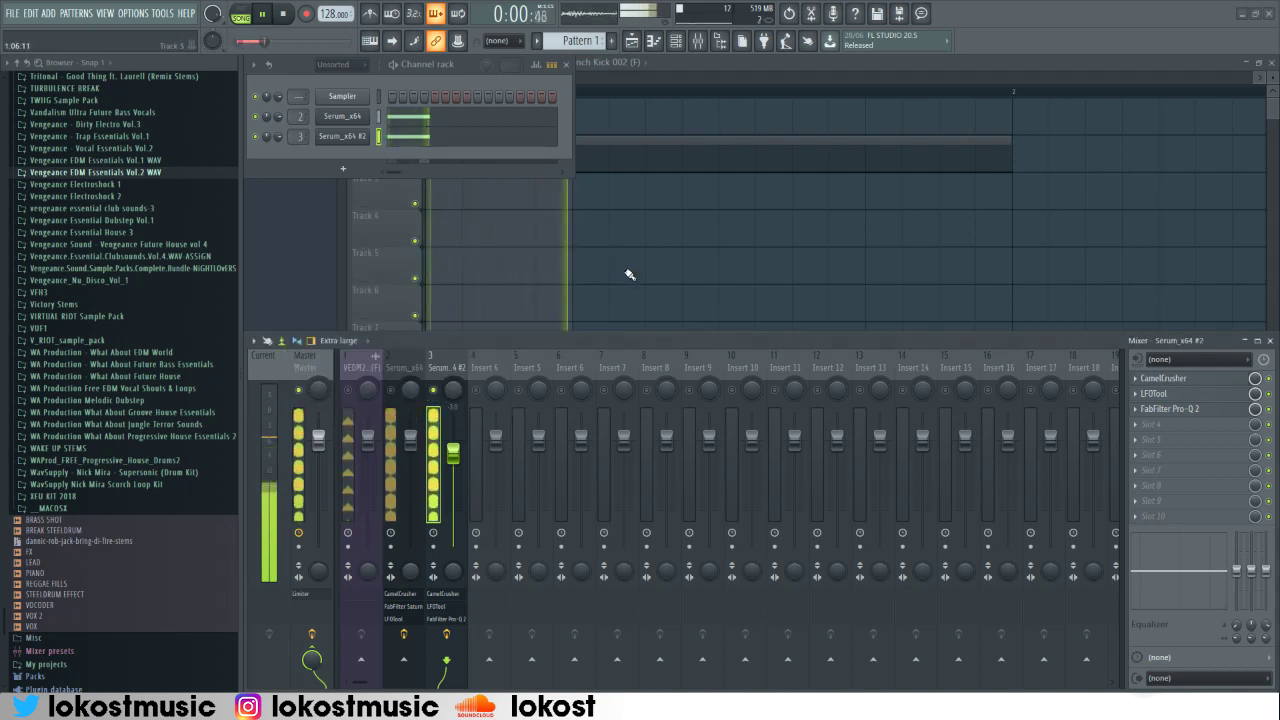
Load iZotope Trash 2 in the fourth slot of the second bass's track and bend its trash shape curve slightly upward.
left_click(1150, 424)
left_click(835, 337)
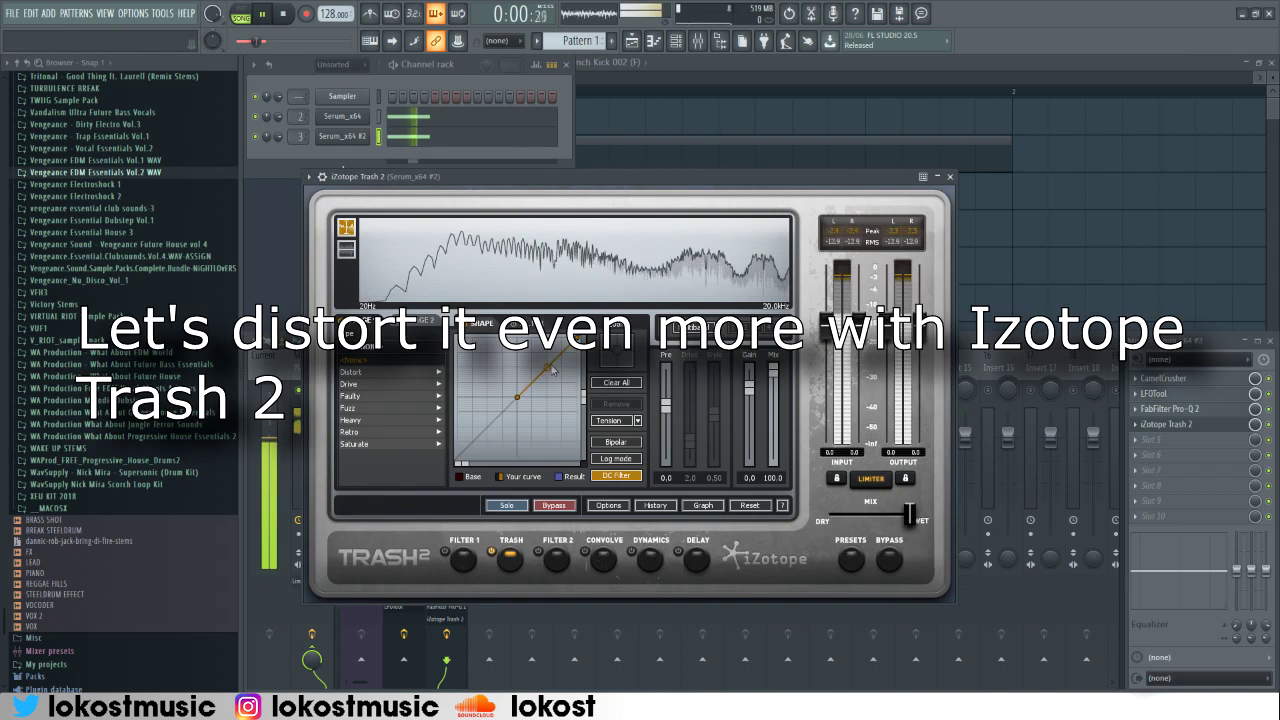
left_click_drag(552, 370, 553, 365)
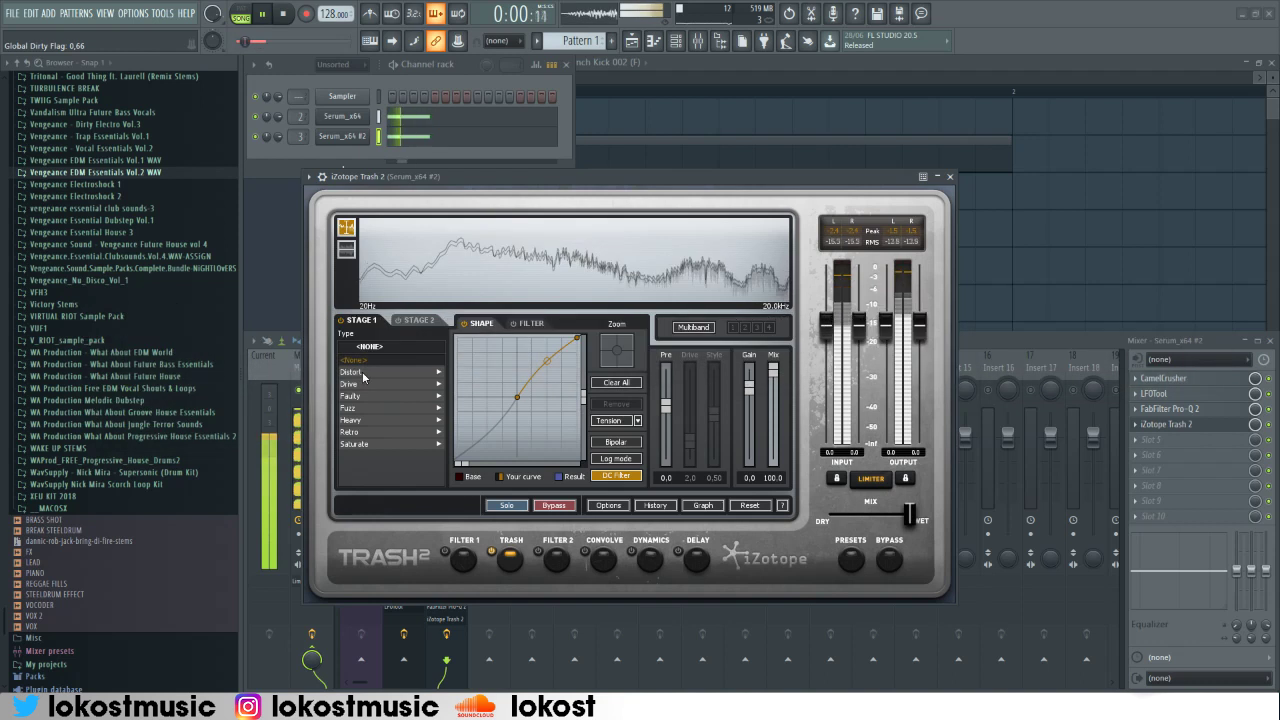
Audition Distort algorithms including Elastic Trash for Trash 2's stage 1 and lower the drive to 0.9.
left_click(358, 372)
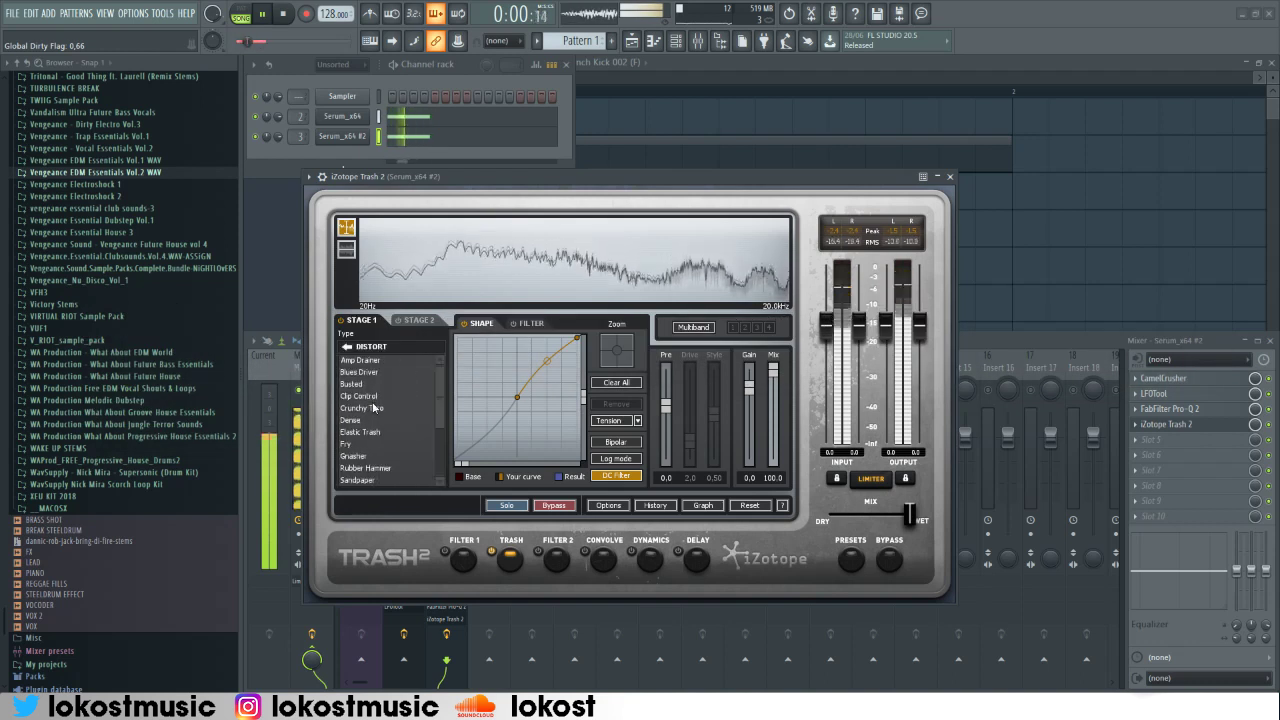
left_click(366, 421)
left_click_drag(688, 446, 689, 456)
left_click(370, 436)
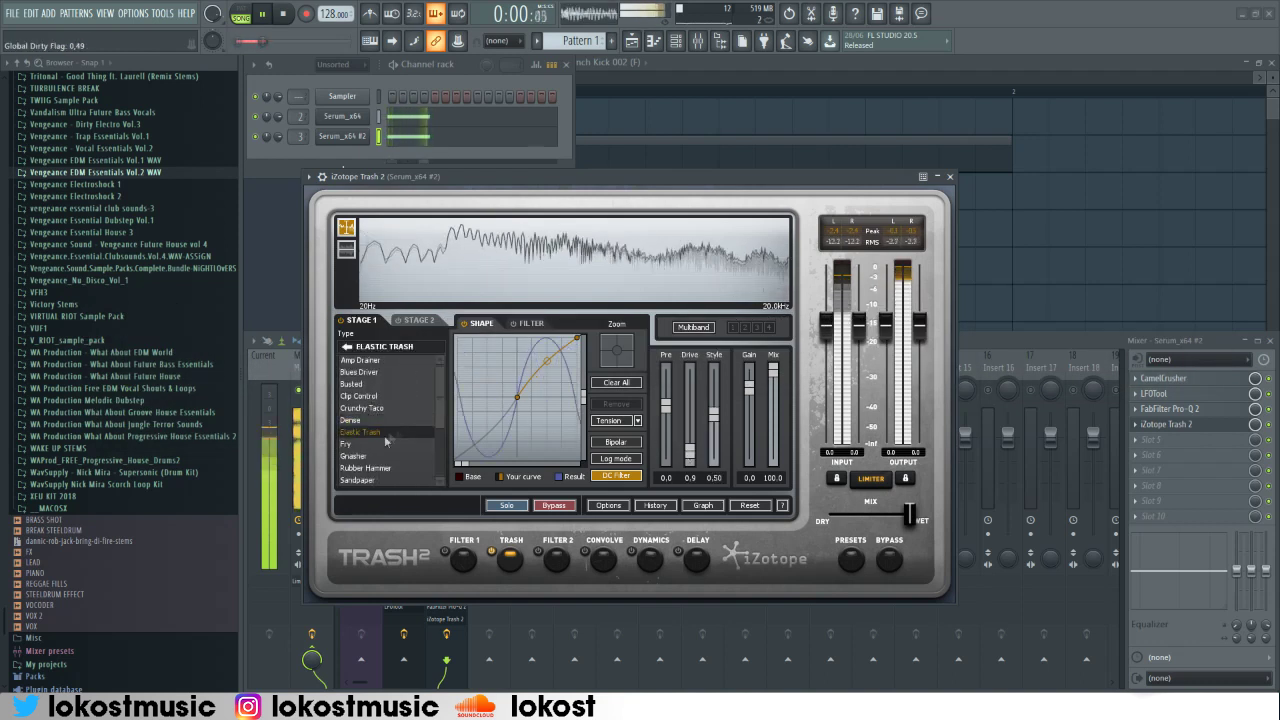
left_click(388, 447)
Enable Trash 2's Convolve module with the Canton Boutique amp at a mix of 41.8, and close the plugin.
left_click(585, 551)
left_click(360, 402)
left_click(362, 403)
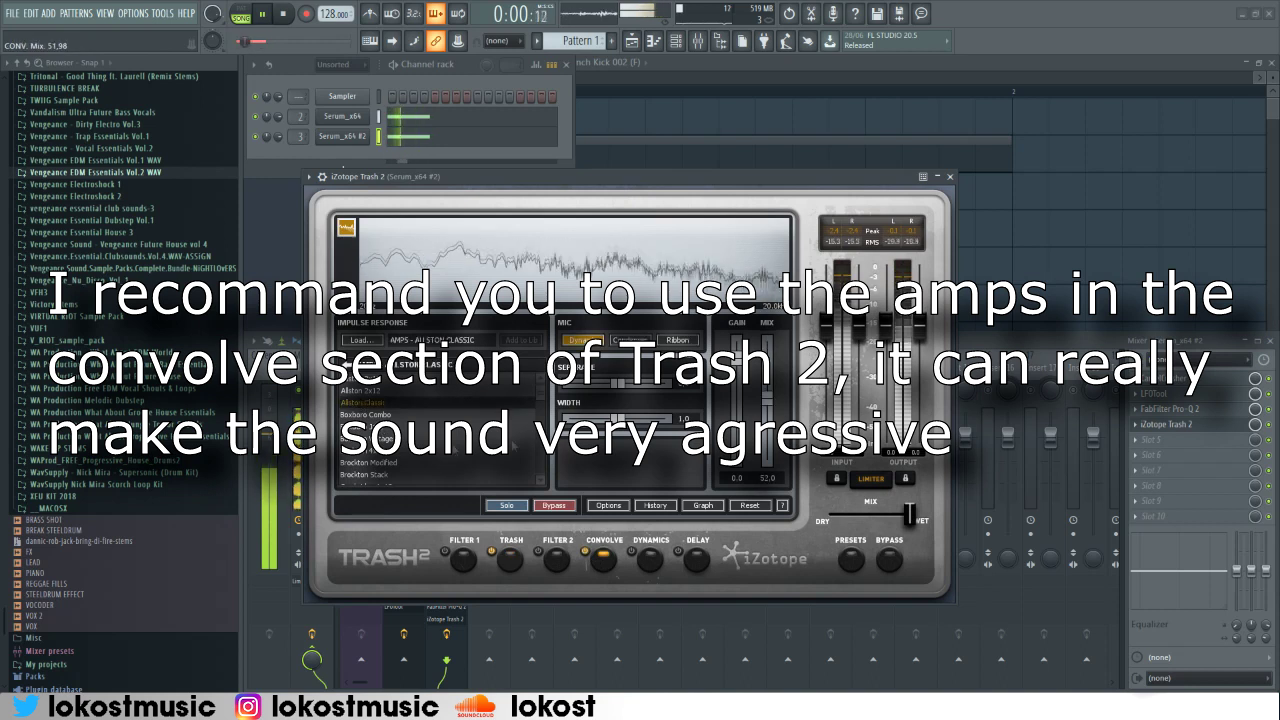
left_click(370, 438)
scroll(380, 460, "down", 2)
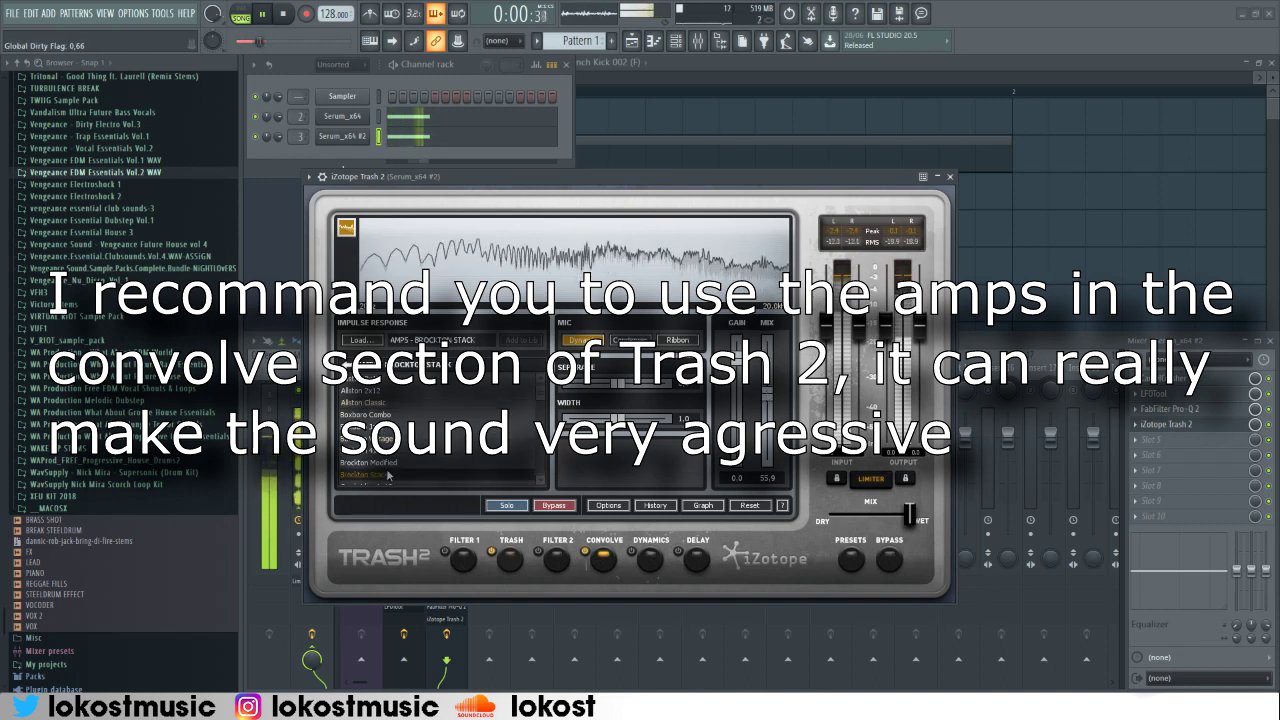
left_click(378, 457)
left_click(386, 469)
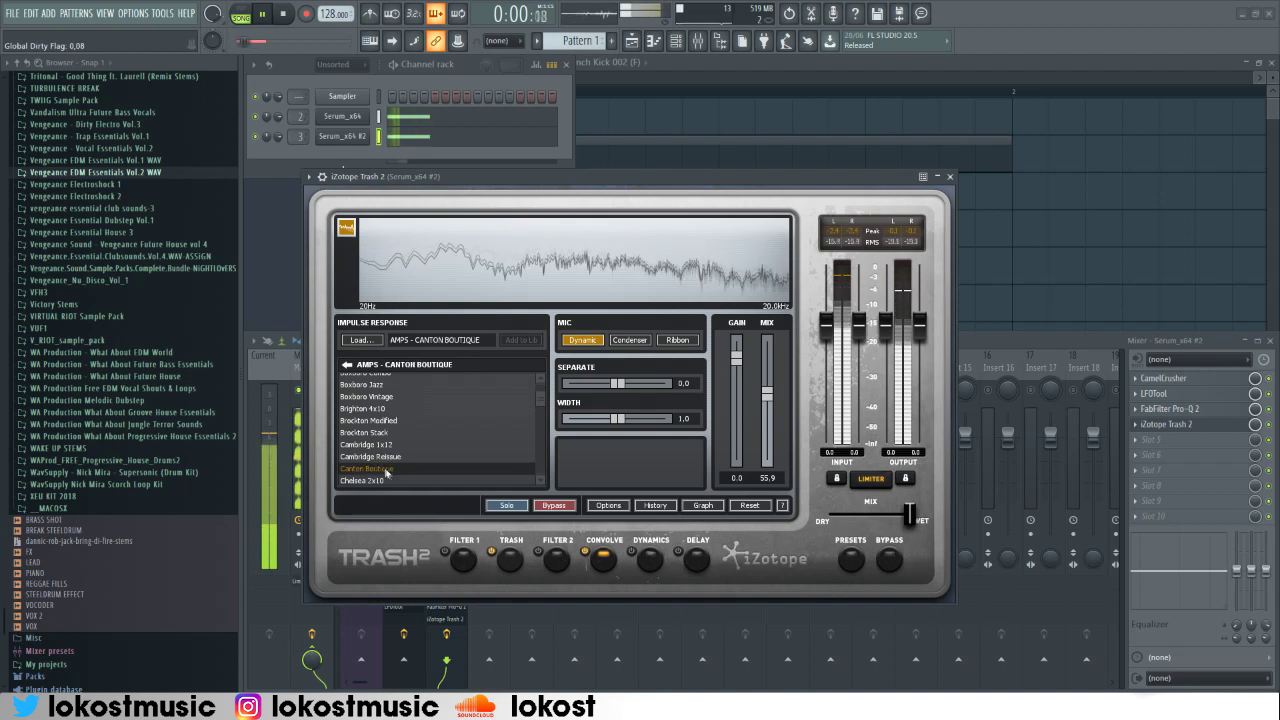
left_click_drag(770, 402, 770, 417)
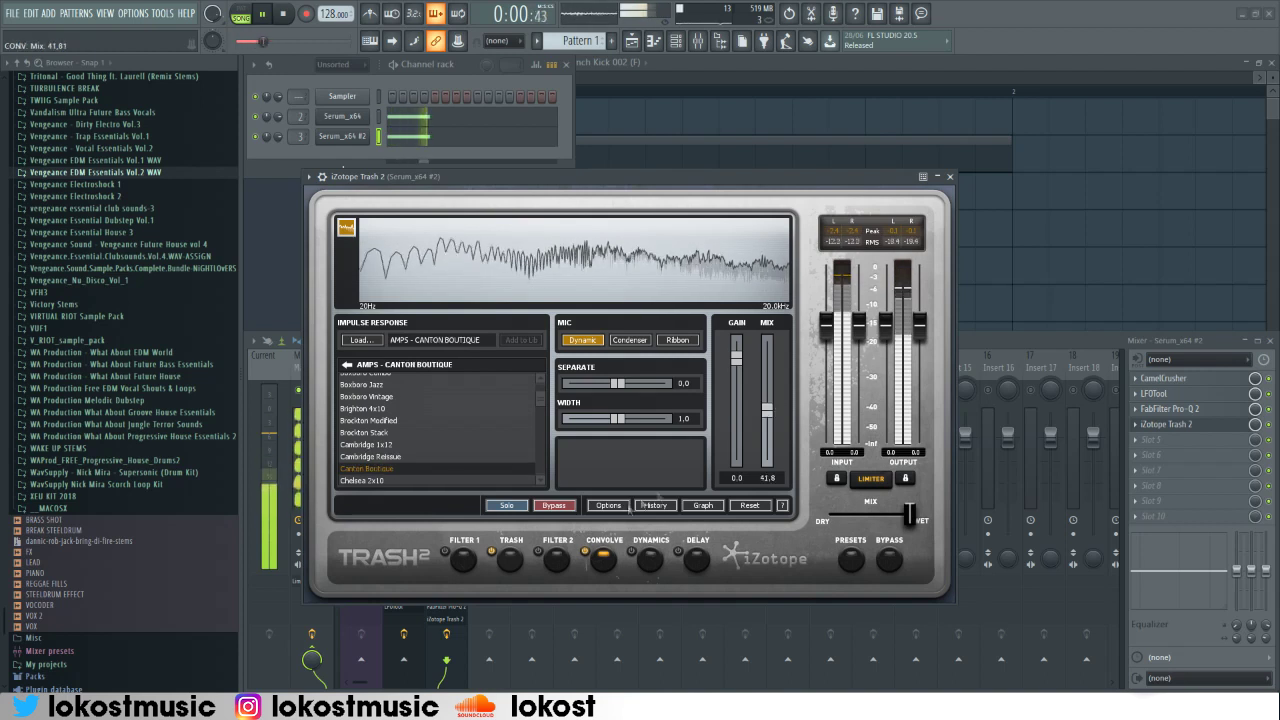
left_click(949, 176)
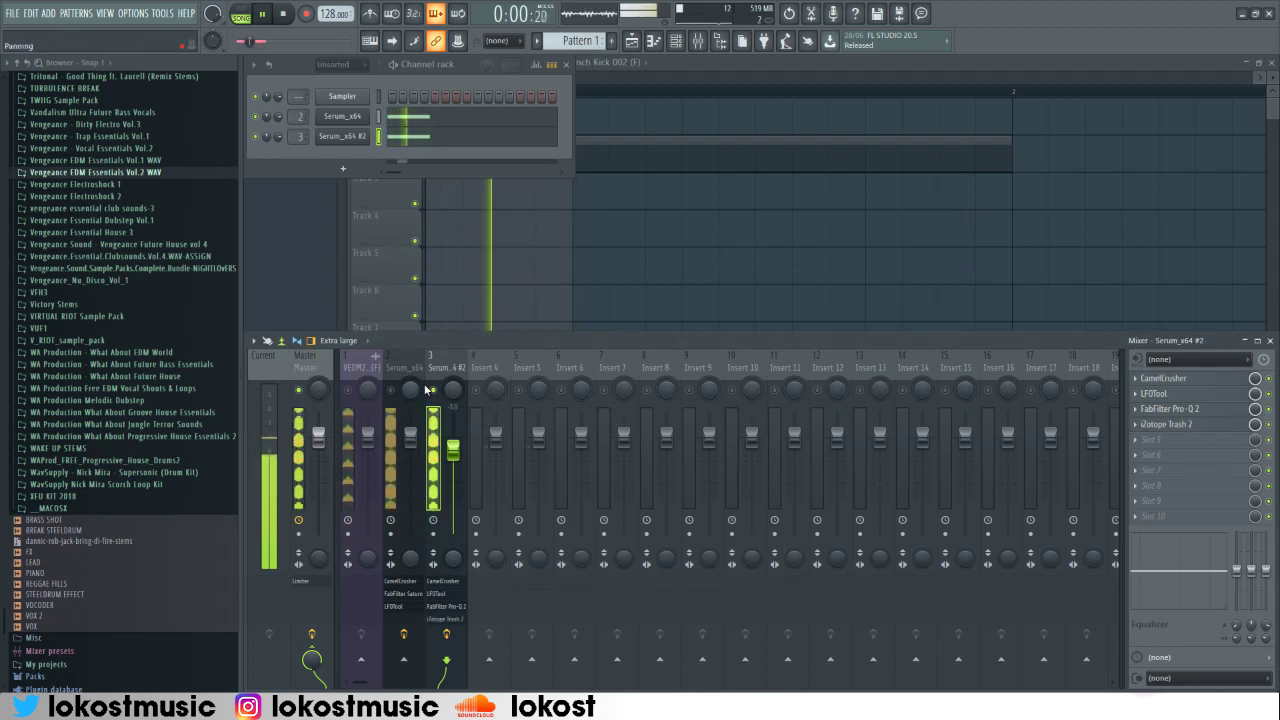
Lower the second bass's mixer fader slightly and check its LFOTool volume curve.
left_click_drag(453, 460, 453, 473)
left_click(437, 594)
left_click(719, 123)
left_click(437, 594)
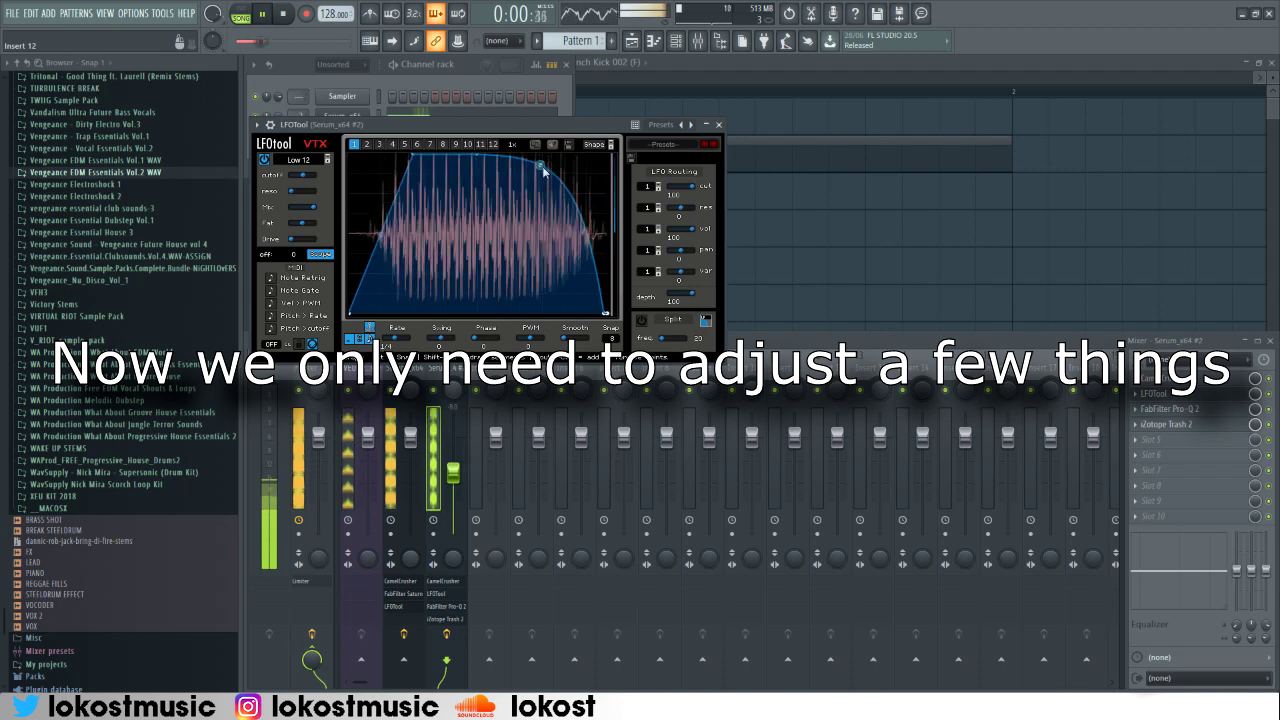
left_click(719, 124)
Review the LFOTool curves on the first and second bass tracks against playback and close both plugins.
left_click(410, 360)
left_click(396, 606)
key("space")
left_click(790, 193)
left_click(437, 594)
key("space")
left_click(719, 124)
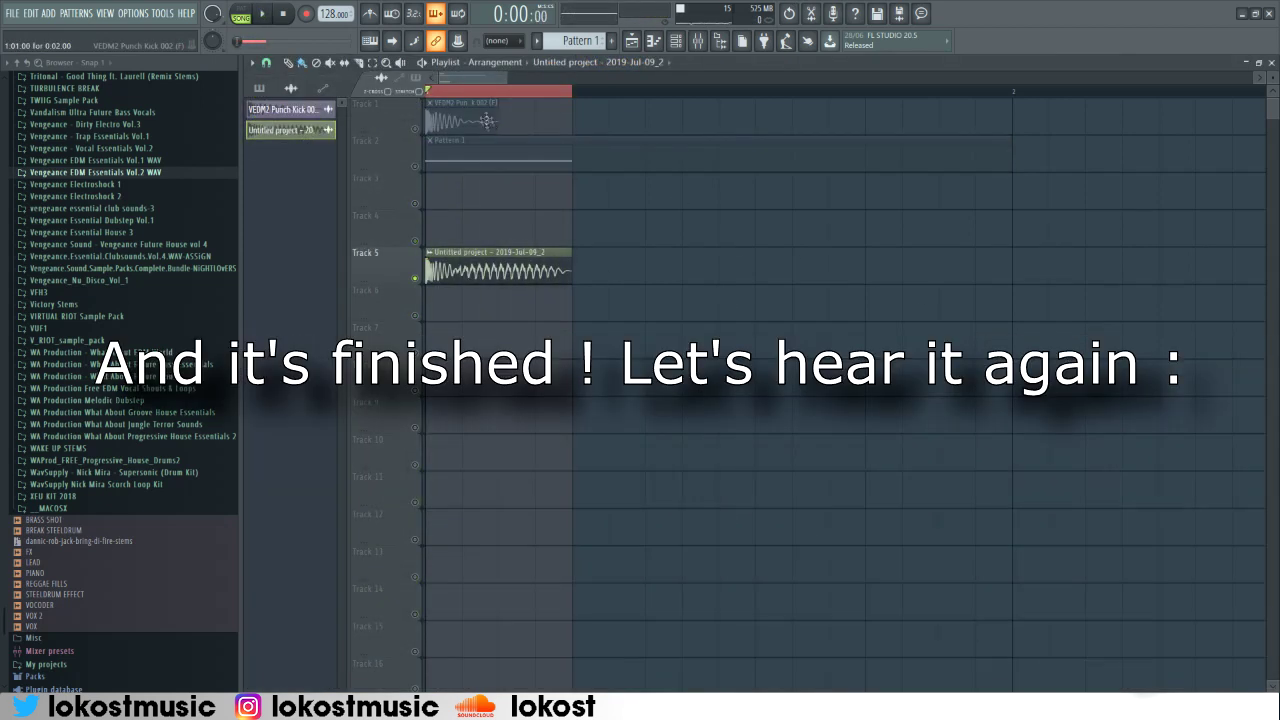
Examine the waveform of the rendered kick and bass clip on Track 5 more closely.
left_click_drag(503, 79, 455, 80)
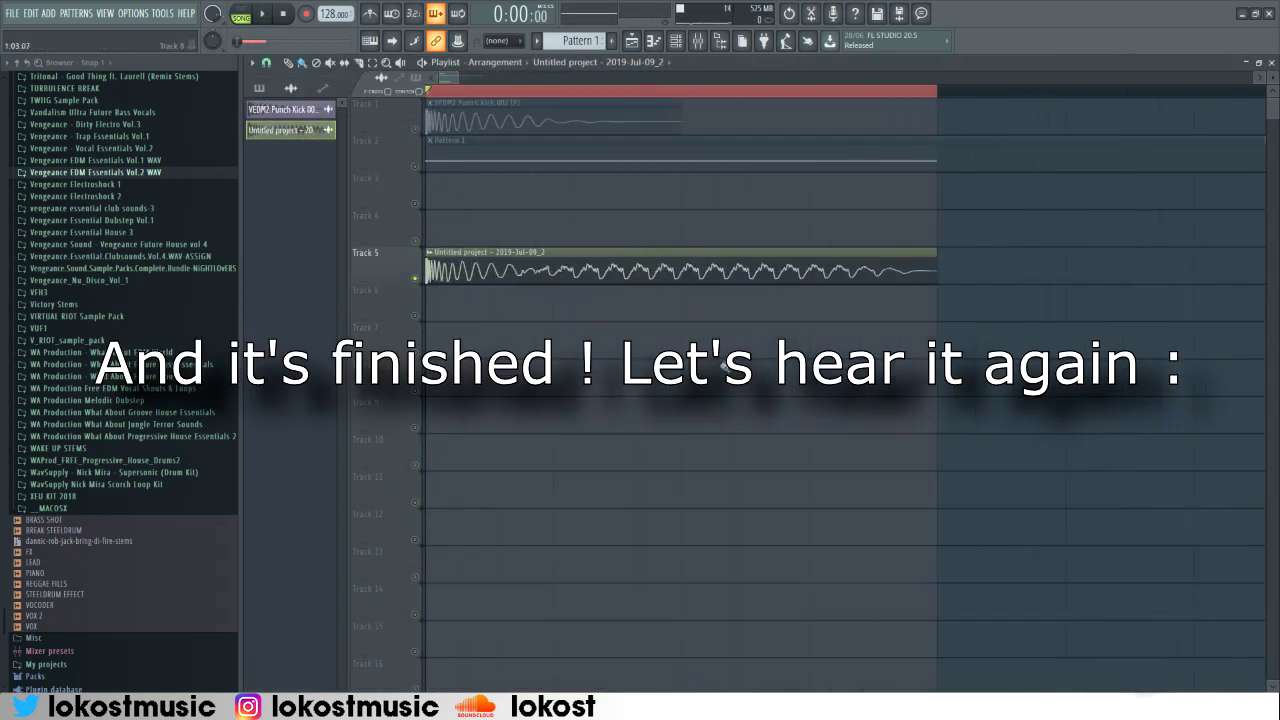